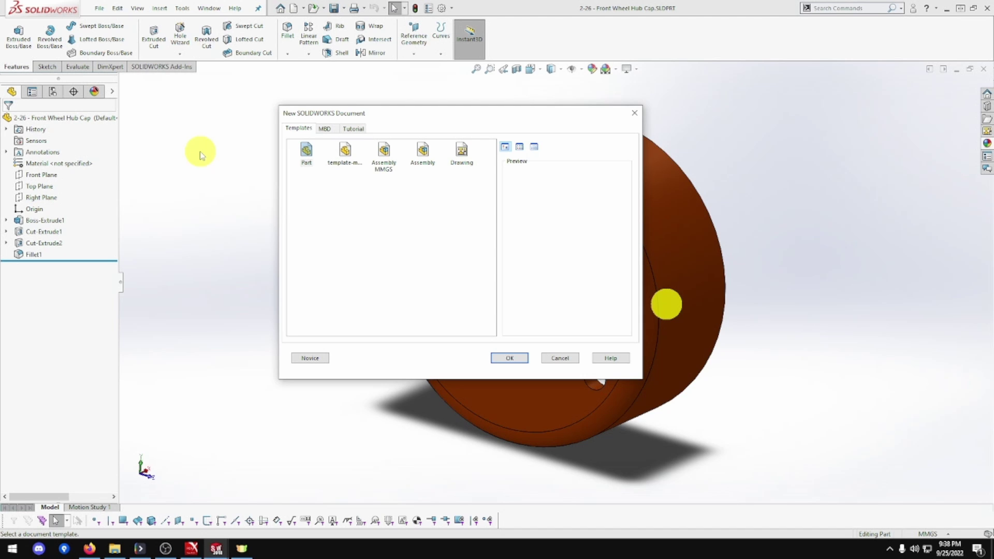
# Create an Assembly MMGS document, show origins, and pick 2-09 Front Wheel Stub Axle.
pyautogui.click(383, 155)
pyautogui.doubleClick(383, 156)
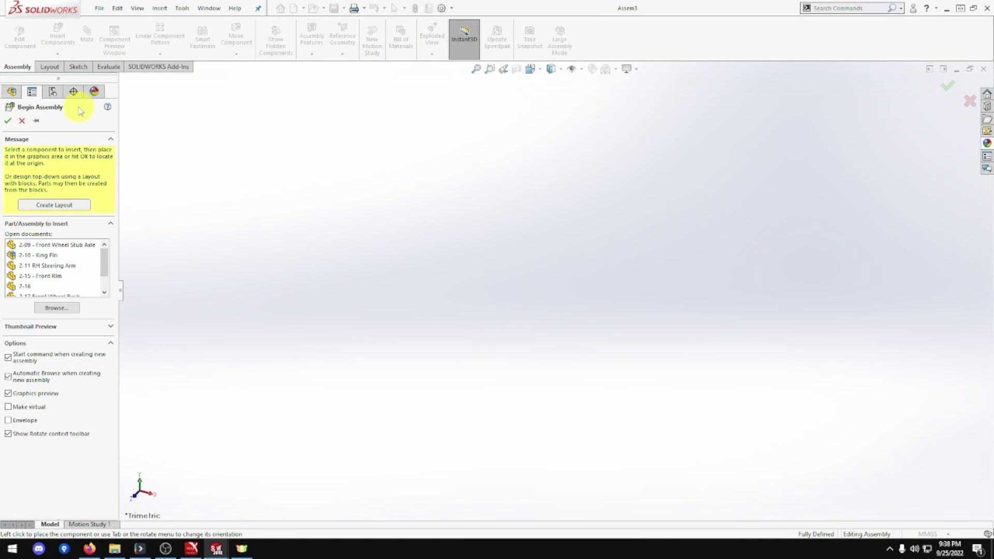
pyautogui.click(136, 8)
pyautogui.moveTo(179, 97)
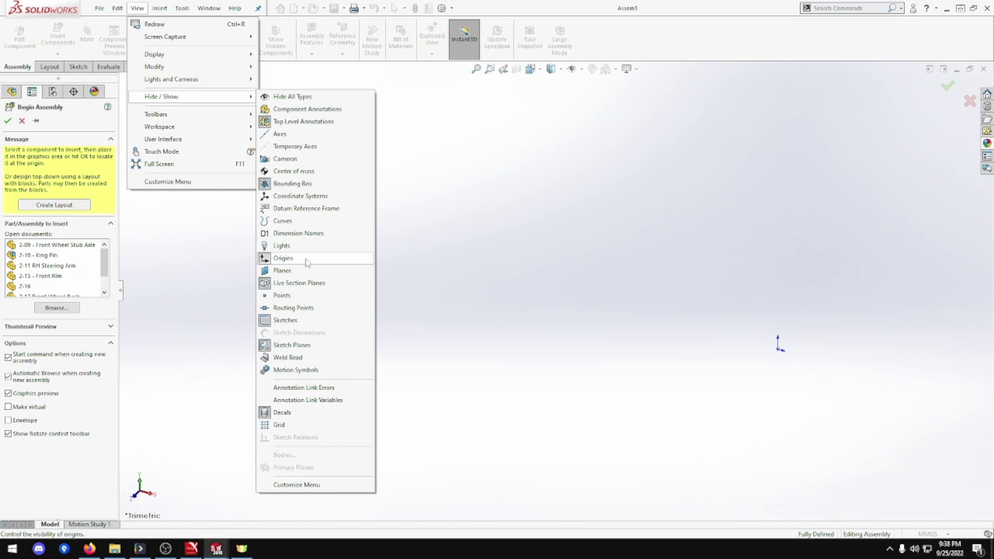
pyautogui.click(178, 275)
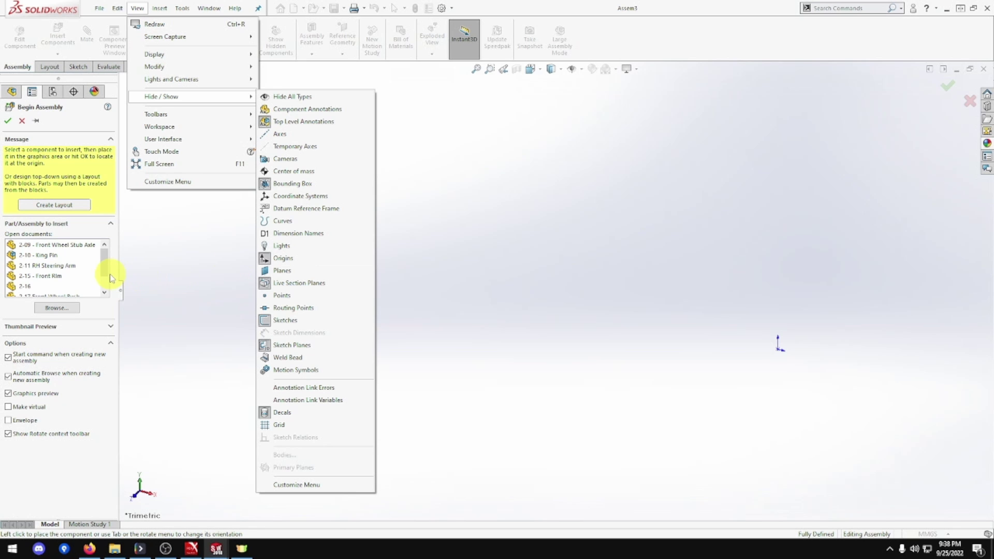
pyautogui.click(80, 249)
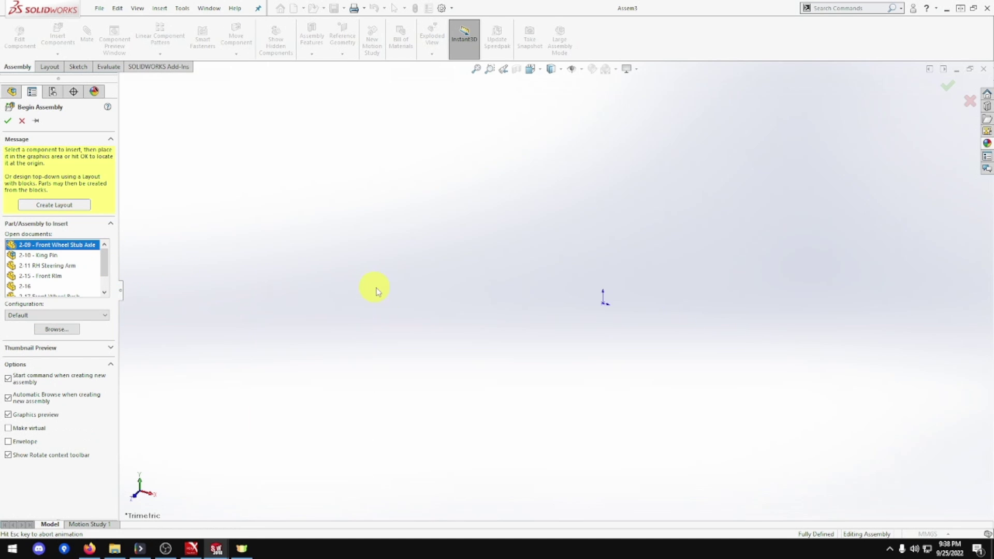
# Place the stub axle, hide the origins, and insert the King Pin beside it.
pyautogui.click(552, 290)
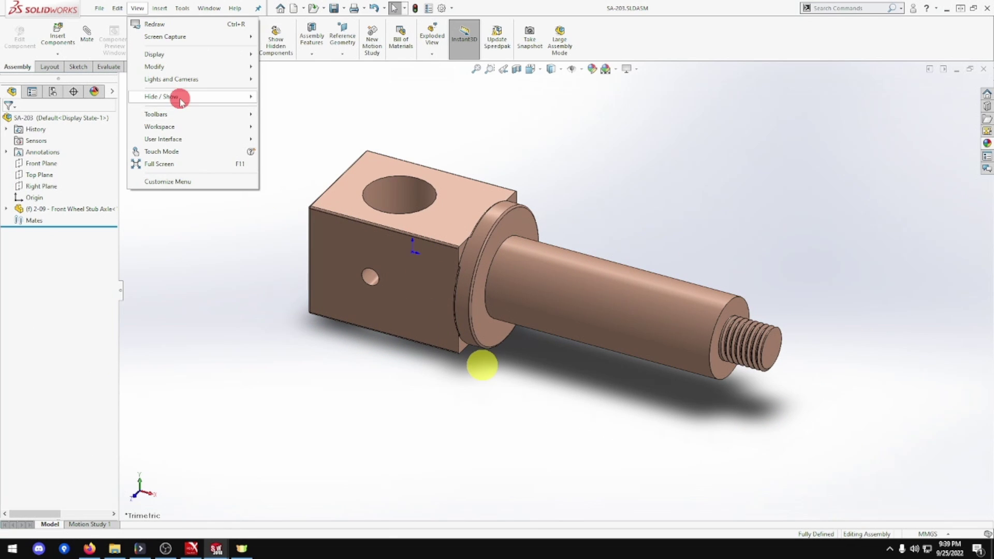
pyautogui.moveTo(178, 97)
pyautogui.click(302, 258)
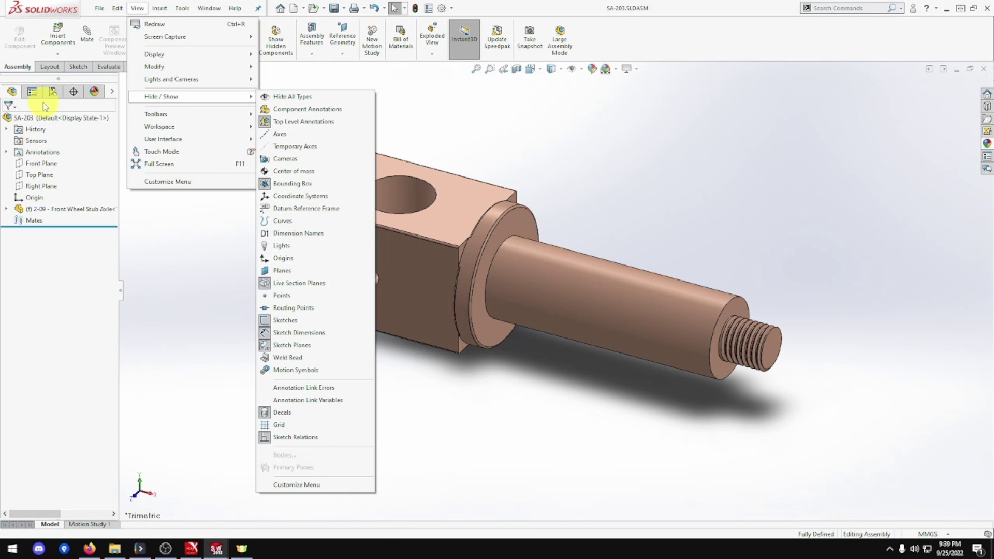
pyautogui.click(60, 39)
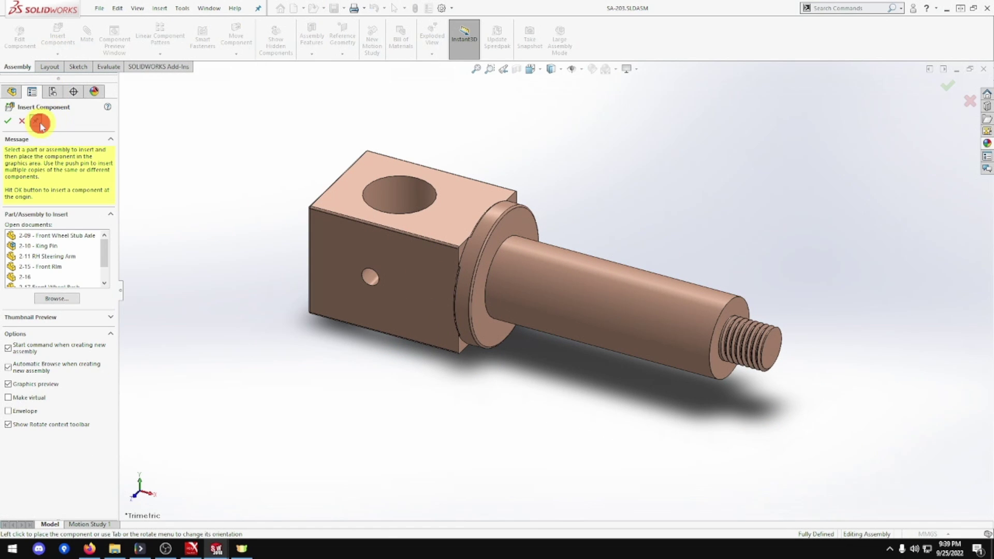
pyautogui.click(45, 246)
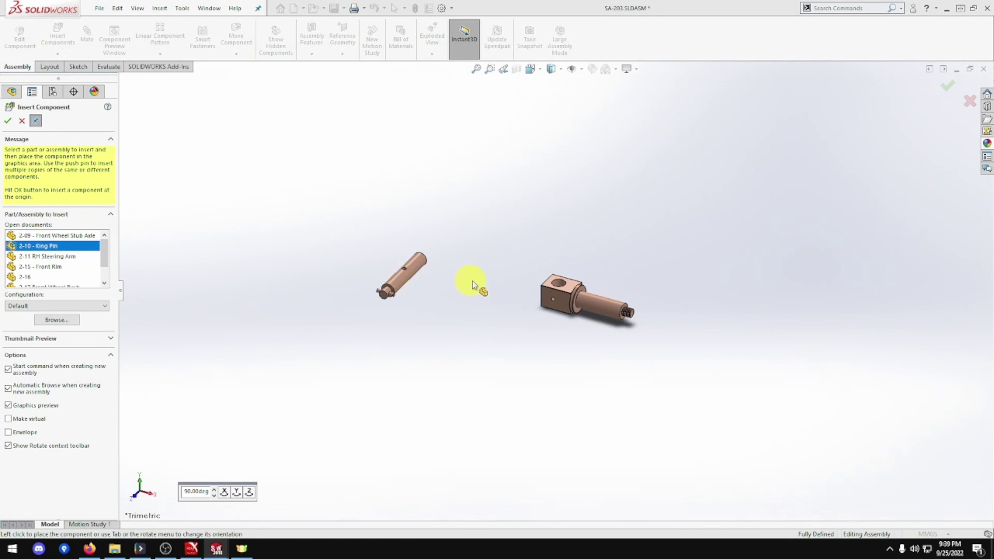
pyautogui.click(456, 281)
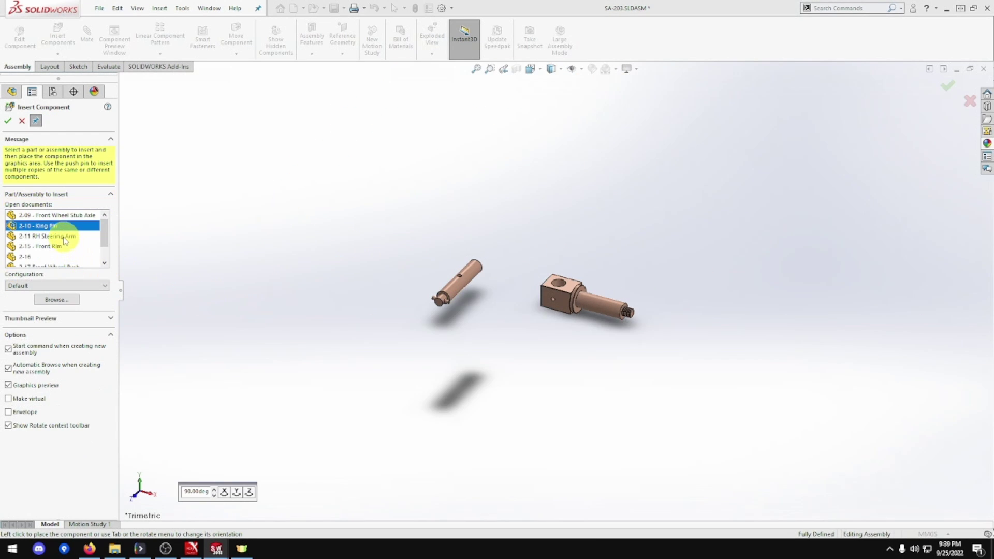
# Insert the RH Steering Arm, the Front Rim and tyre 2-16 into the assembly.
pyautogui.click(54, 236)
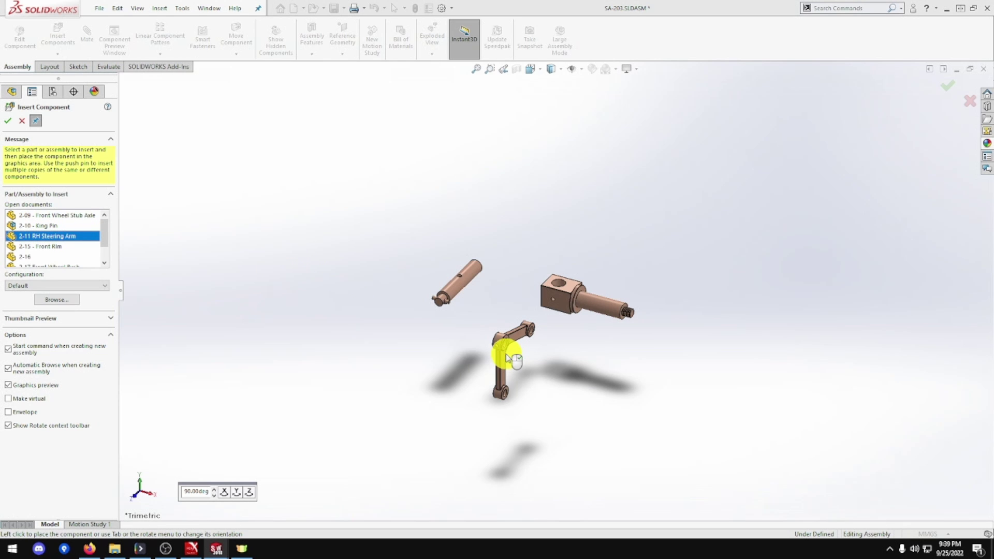
pyautogui.click(507, 357)
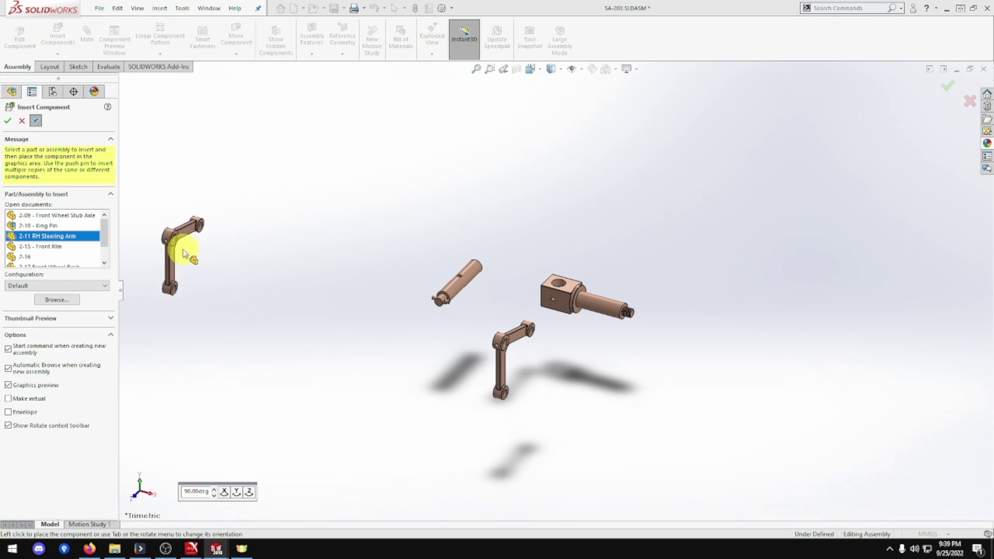
pyautogui.click(72, 246)
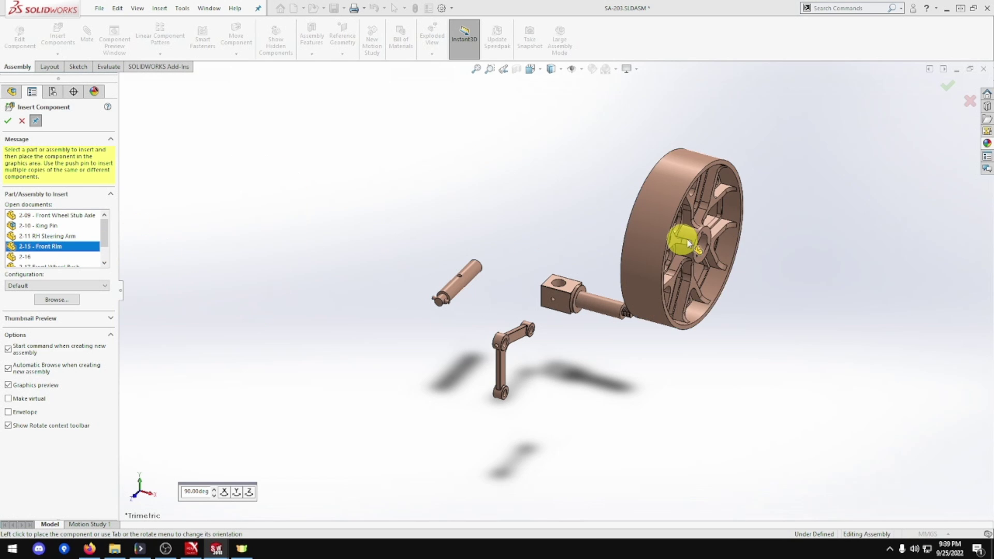
pyautogui.click(759, 236)
pyautogui.click(57, 256)
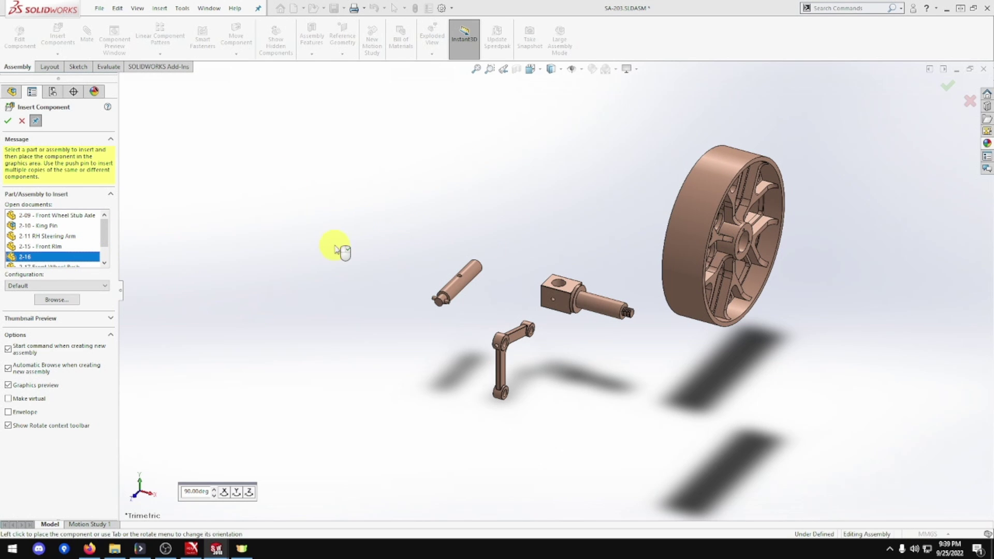
pyautogui.click(825, 244)
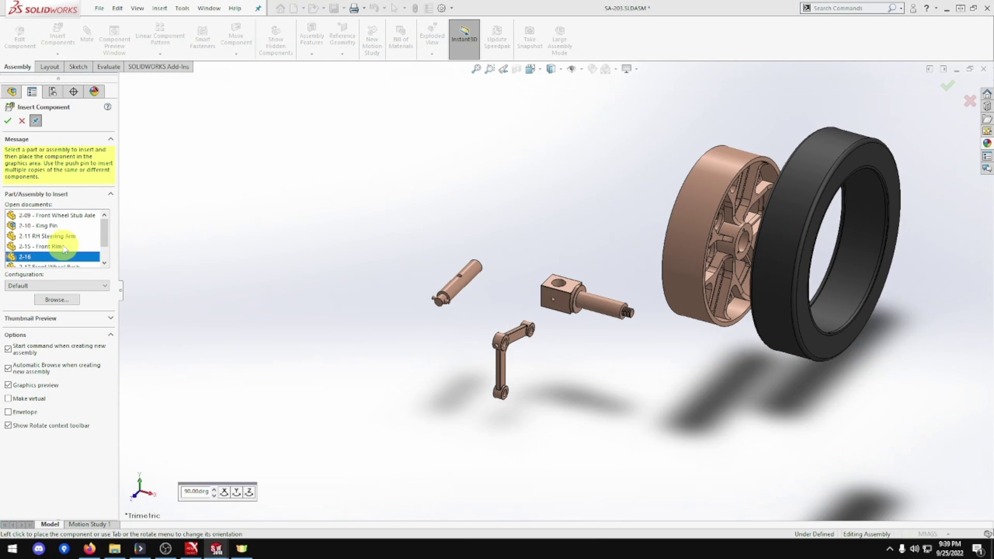
# Insert the Front Wheel Bush and Front Wheel Hub Cap below the wheel.
pyautogui.scroll(-1, 64, 248)
pyautogui.click(58, 246)
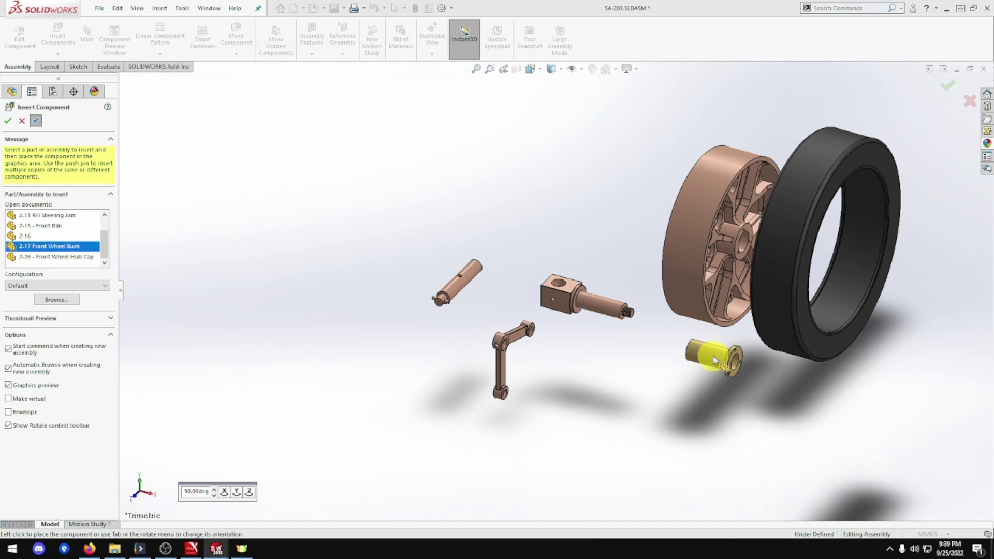
pyautogui.click(715, 360)
pyautogui.click(62, 257)
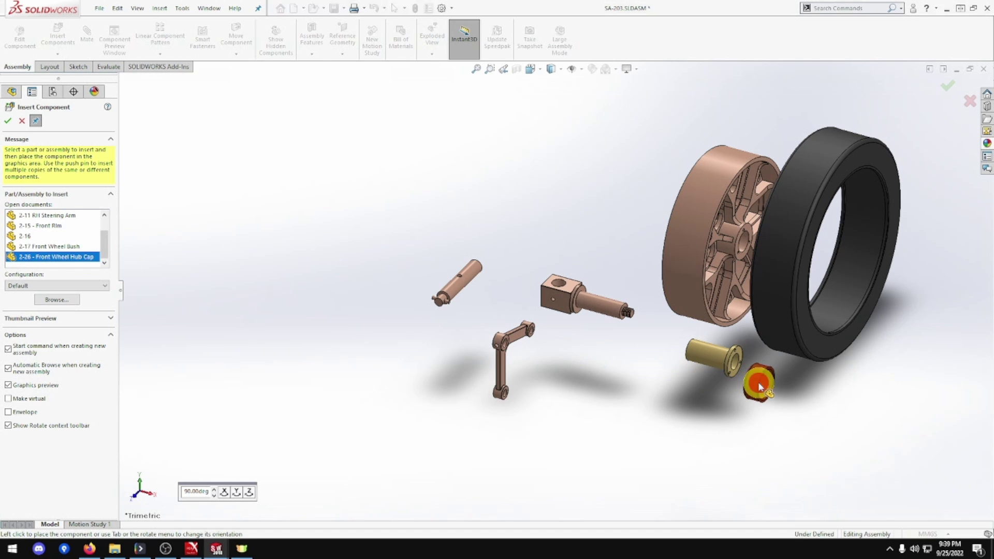
pyautogui.click(759, 388)
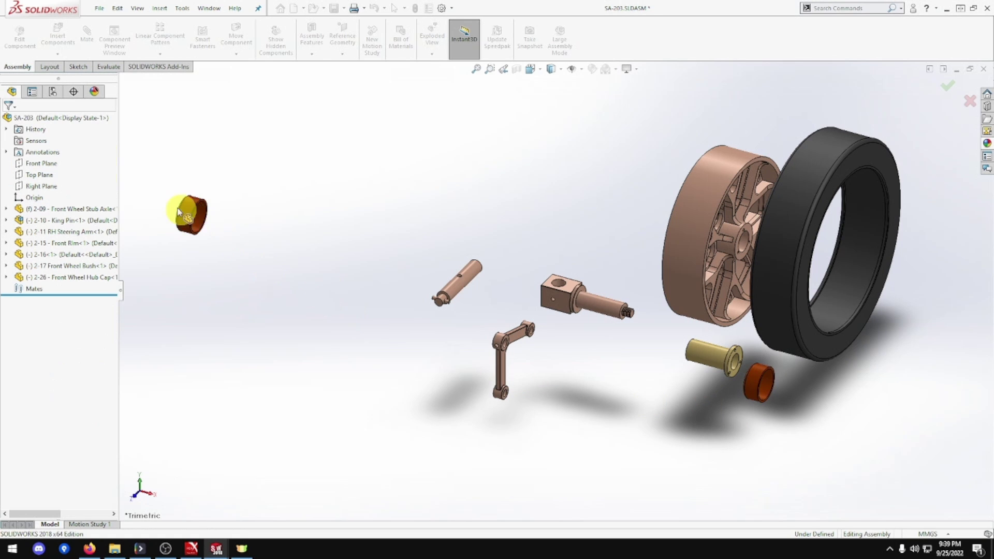
# Drop the extra hub cap copy and mate the tyre's inner face concentric with the rim.
pyautogui.press('Escape')
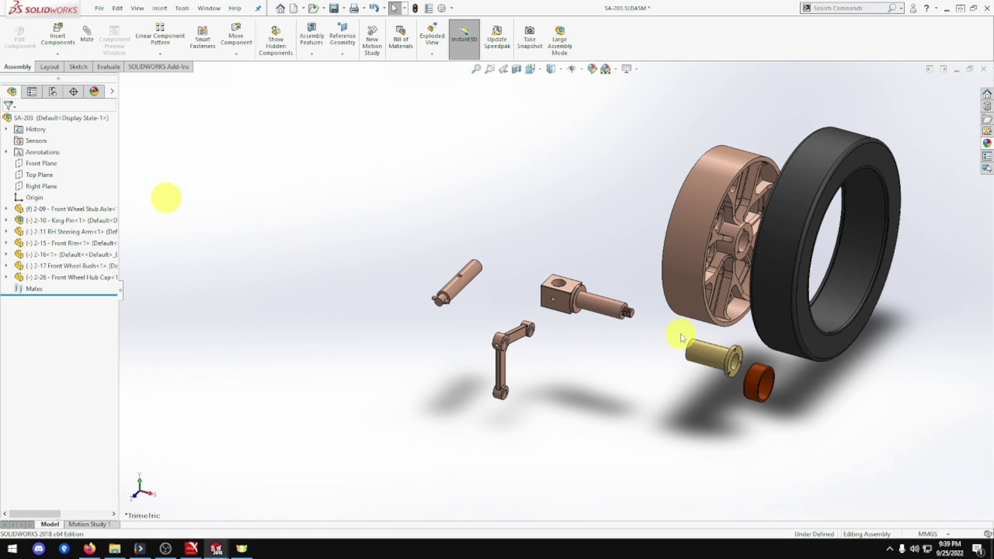
pyautogui.scroll(-2, 681, 338)
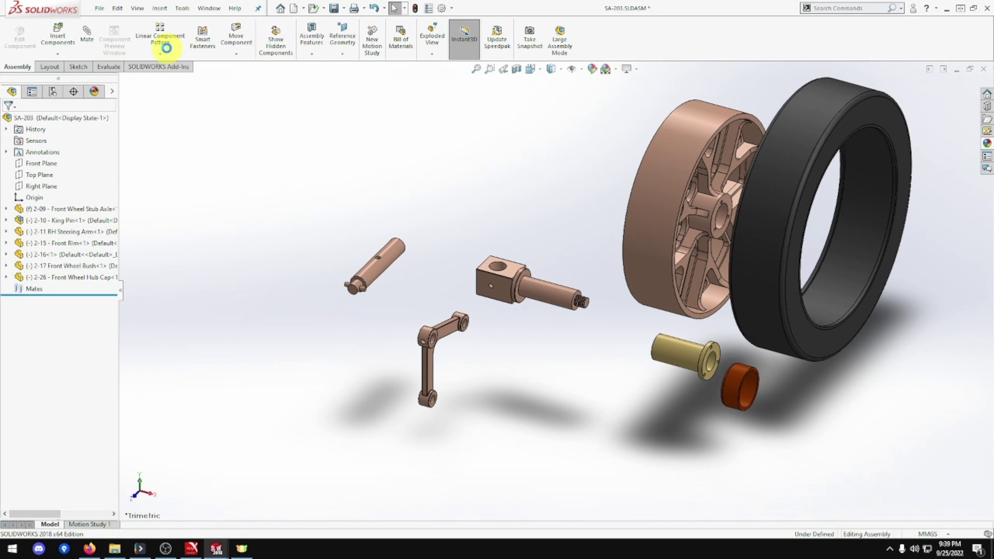
pyautogui.click(87, 34)
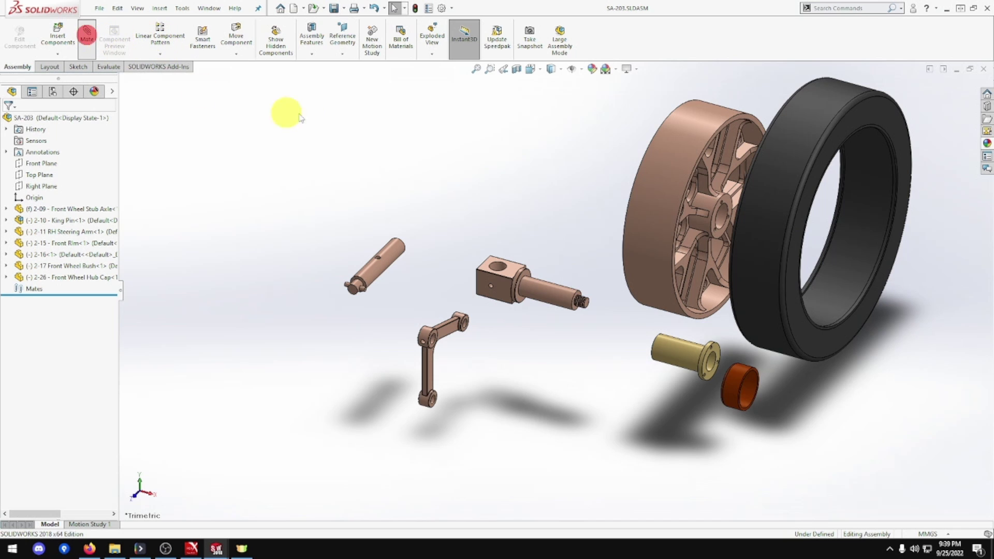
pyautogui.click(857, 252)
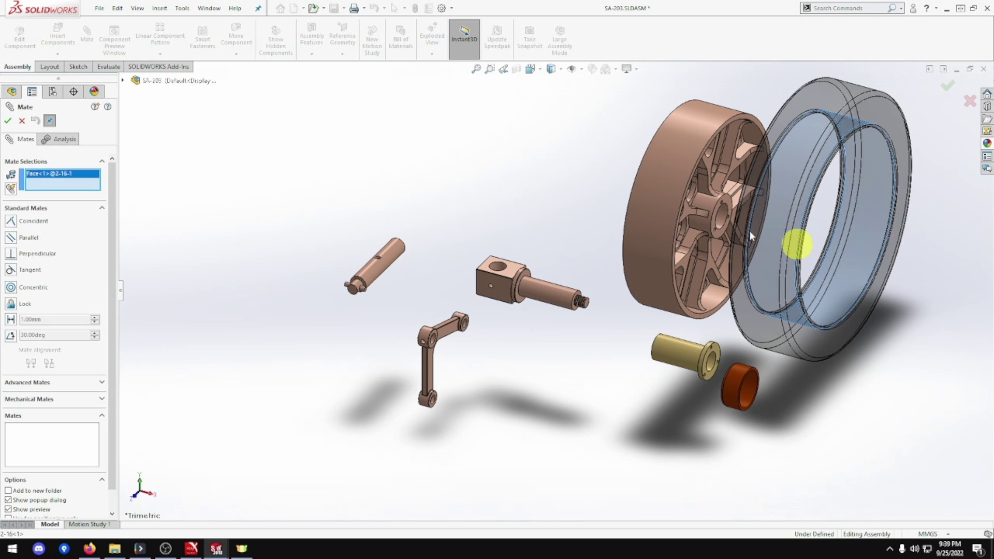
pyautogui.click(658, 199)
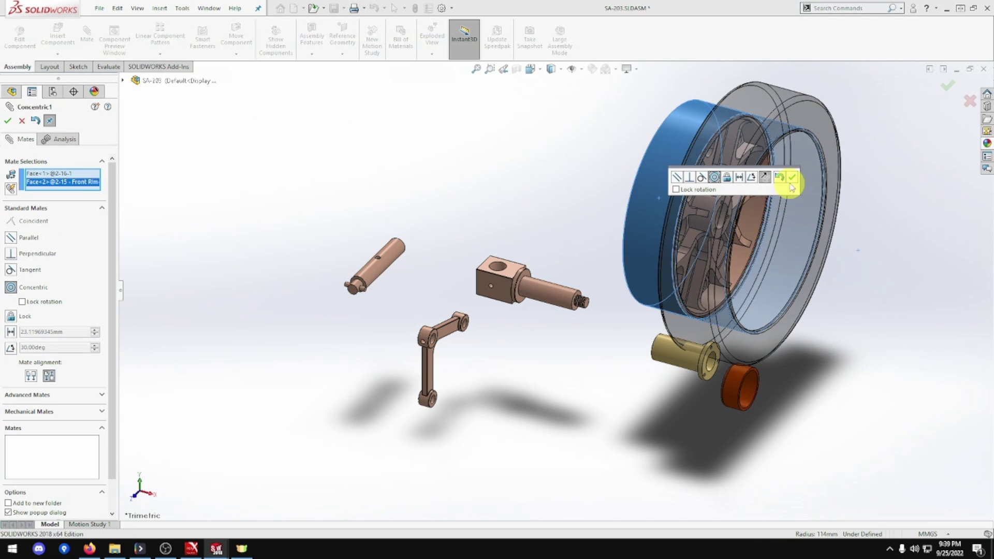
pyautogui.click(792, 177)
# Make the tyre's side face coincident with the rim's side face.
pyautogui.scroll(-8, 786, 208)
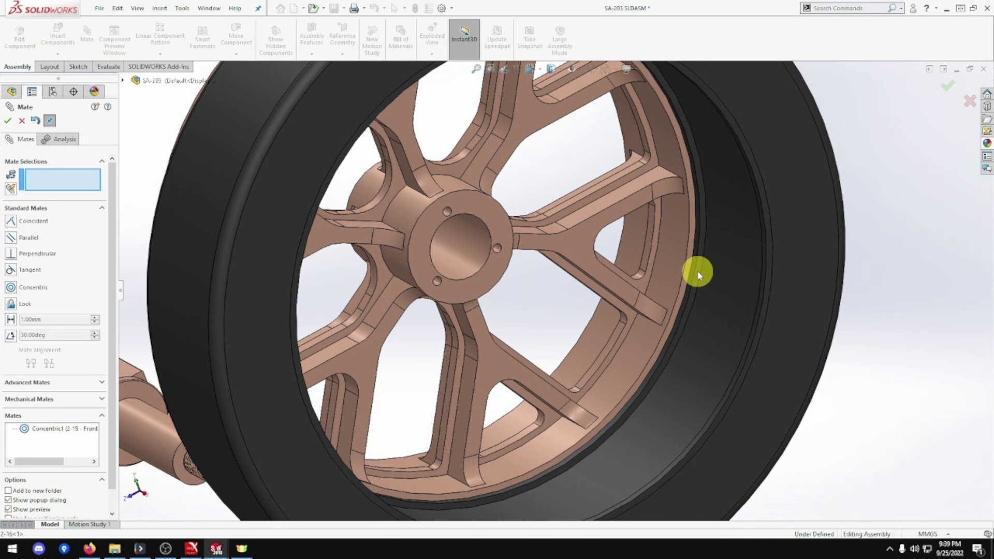
pyautogui.click(697, 271)
pyautogui.moveTo(677, 288); pyautogui.dragTo(805, 277, button='middle')
pyautogui.click(845, 425)
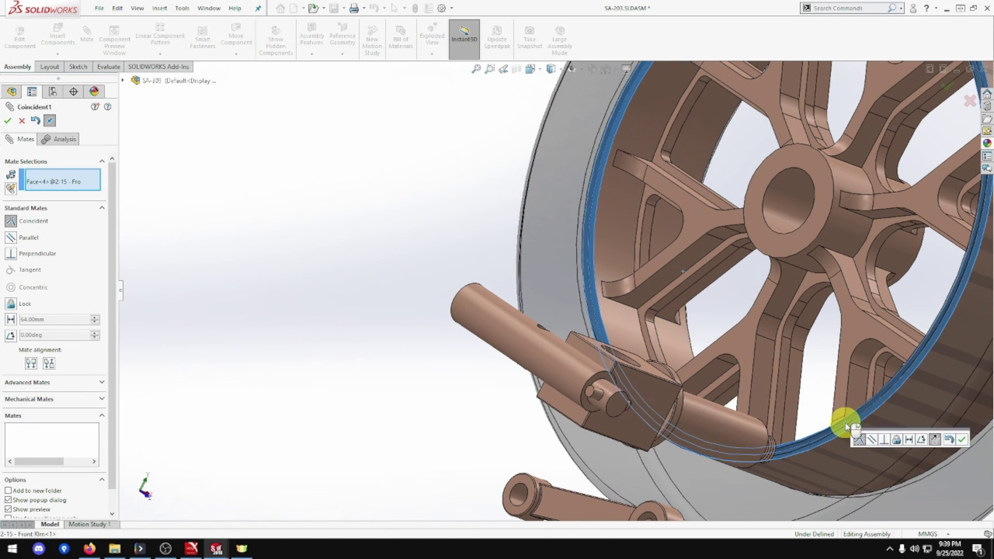
pyautogui.click(961, 439)
# Mate the bush's outer face concentric with the rim's hub bore.
pyautogui.scroll(6, 809, 415)
pyautogui.moveTo(801, 417); pyautogui.dragTo(719, 409, button='middle')
pyautogui.scroll(4, 717, 413)
pyautogui.click(559, 383)
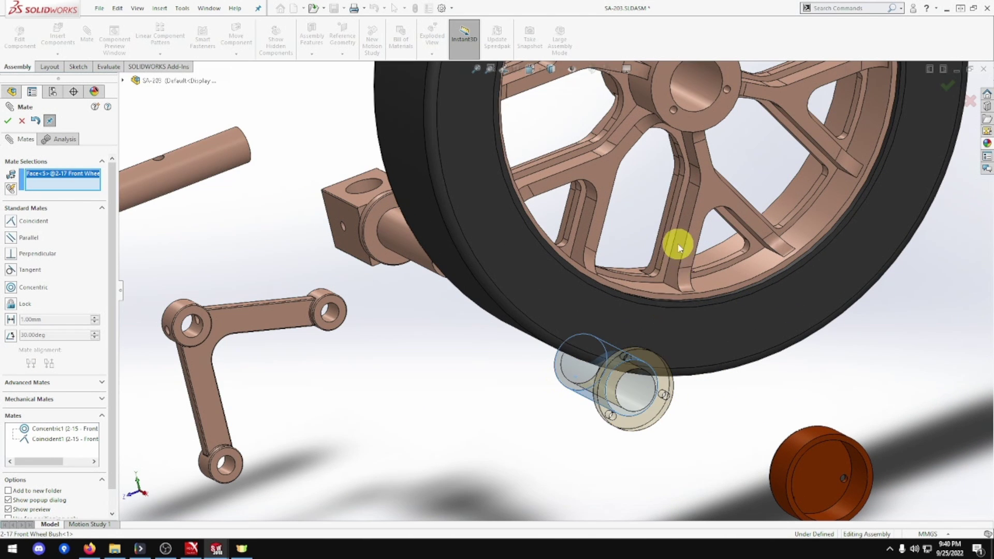
pyautogui.scroll(3, 678, 238)
pyautogui.click(652, 156)
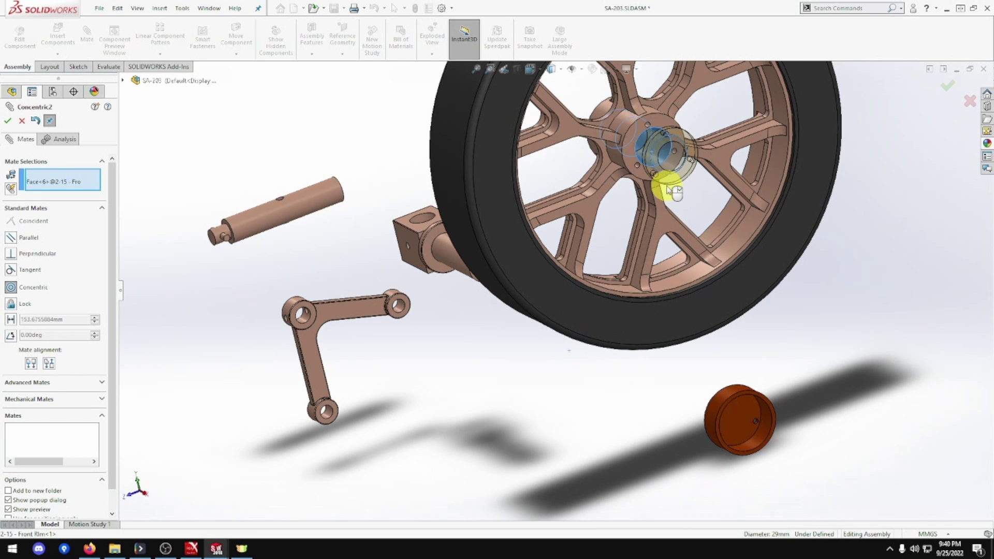
pyautogui.click(797, 174)
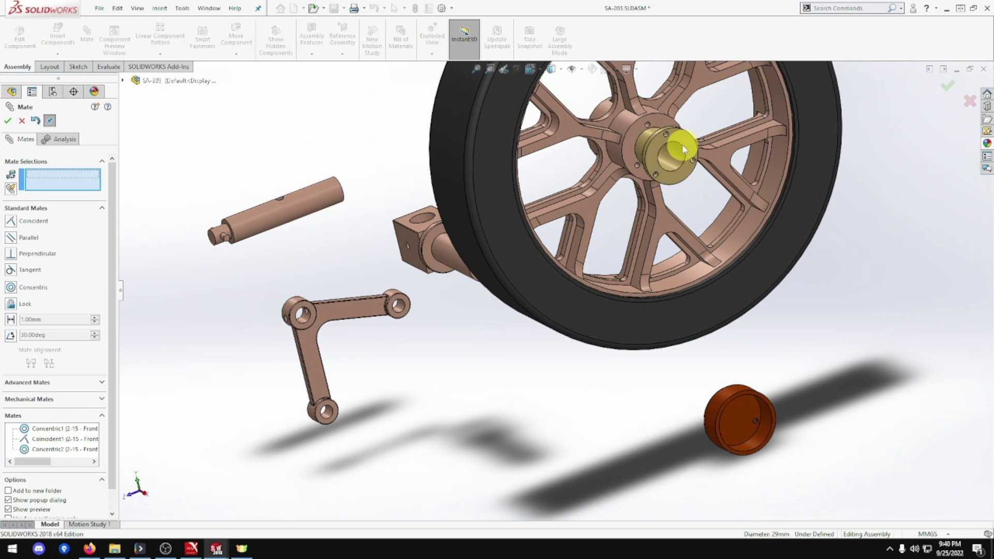
# Align a bush bolt hole concentric with the rim's hole.
pyautogui.scroll(-5, 673, 151)
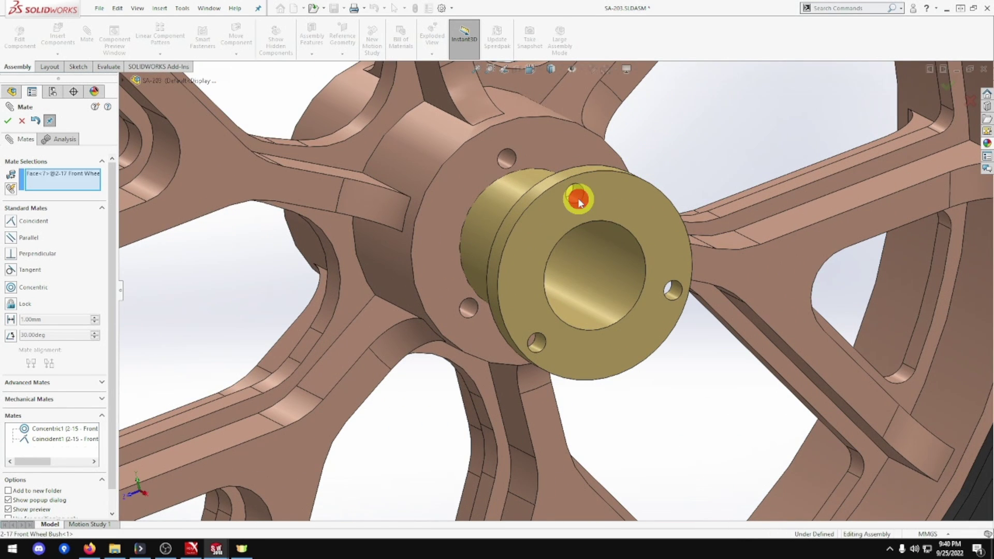
pyautogui.click(579, 202)
pyautogui.rightClick(44, 175)
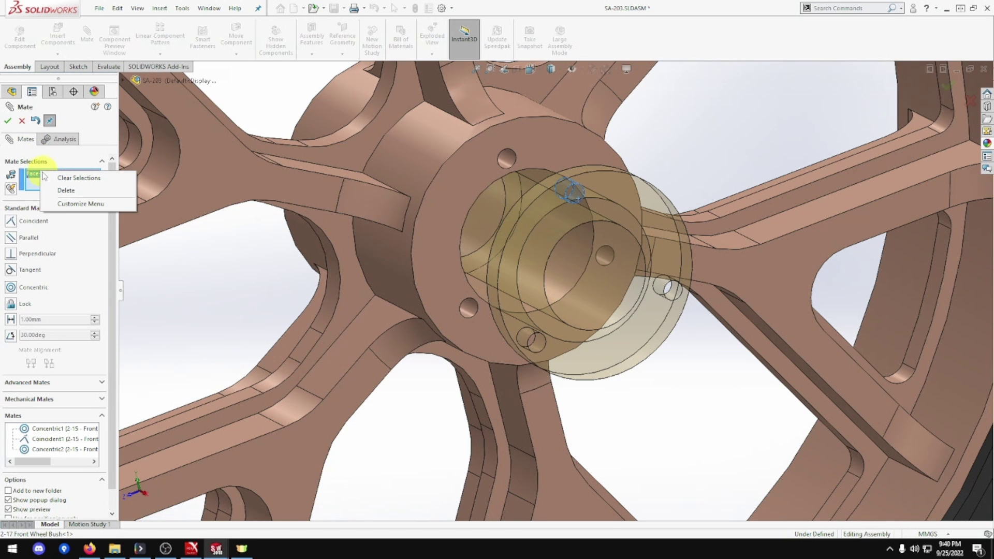
pyautogui.click(55, 178)
pyautogui.click(579, 201)
pyautogui.click(512, 163)
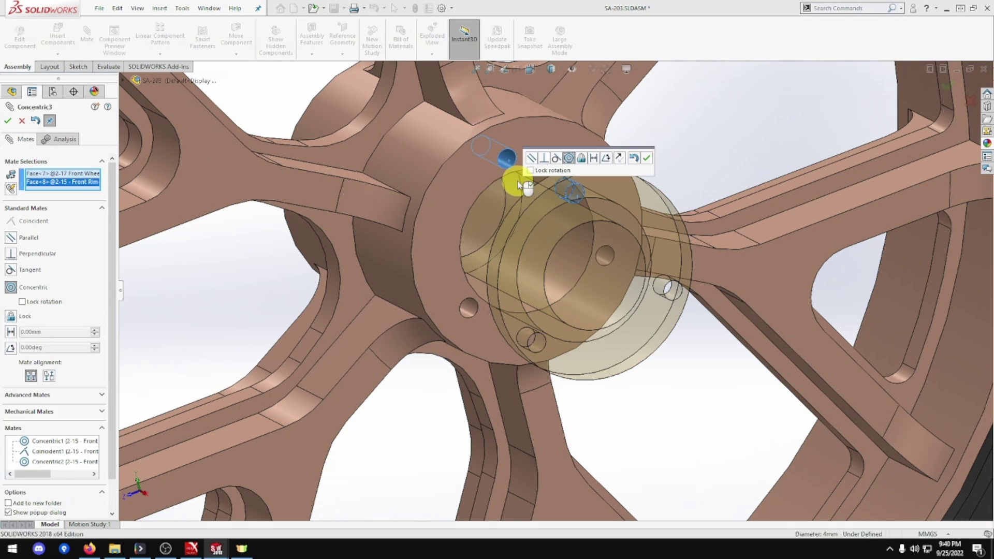
pyautogui.click(650, 158)
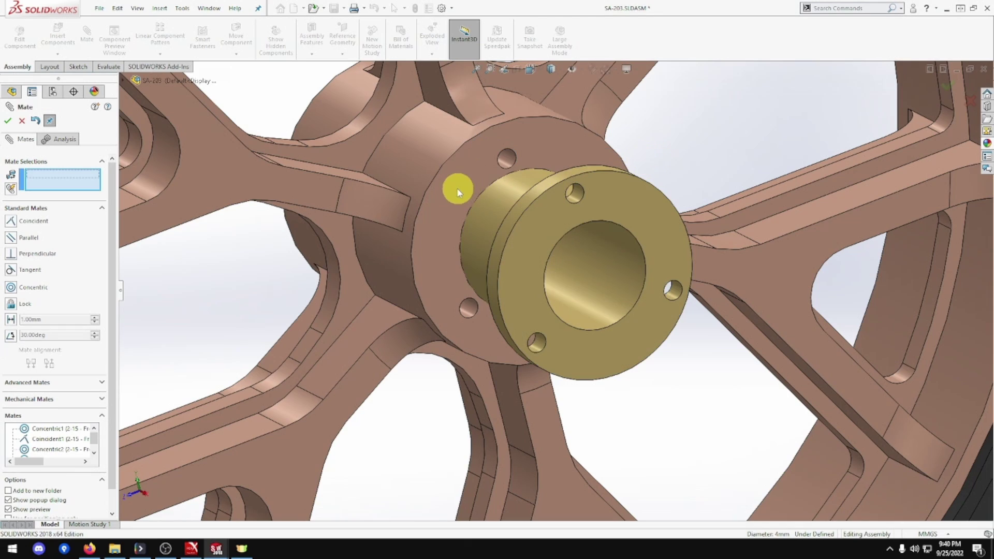
# Select the rim hub face and bush flange for a coincident mate.
pyautogui.click(464, 205)
pyautogui.moveTo(465, 205); pyautogui.dragTo(537, 299, button='middle')
pyautogui.click(536, 309)
# Accept the flange Coincident2 mate and zoom out to see the whole wheel.
pyautogui.click(651, 330)
pyautogui.scroll(-5, 617, 328)
pyautogui.moveTo(617, 328); pyautogui.dragTo(501, 320, button='middle')
pyautogui.scroll(4, 678, 397)
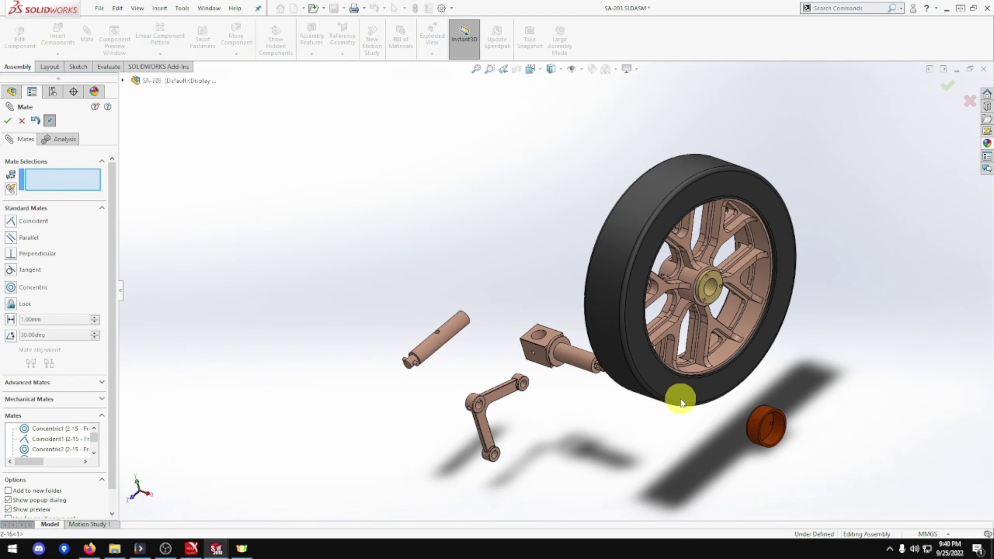
pyautogui.scroll(-4, 750, 428)
pyautogui.scroll(2, 735, 381)
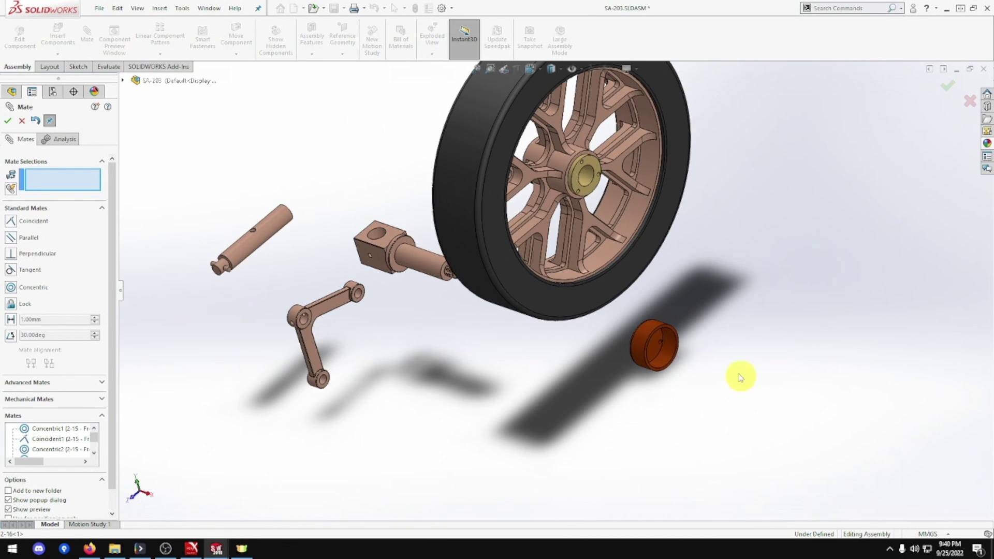
pyautogui.scroll(-3, 699, 358)
pyautogui.scroll(3, 637, 316)
pyautogui.scroll(-3, 526, 187)
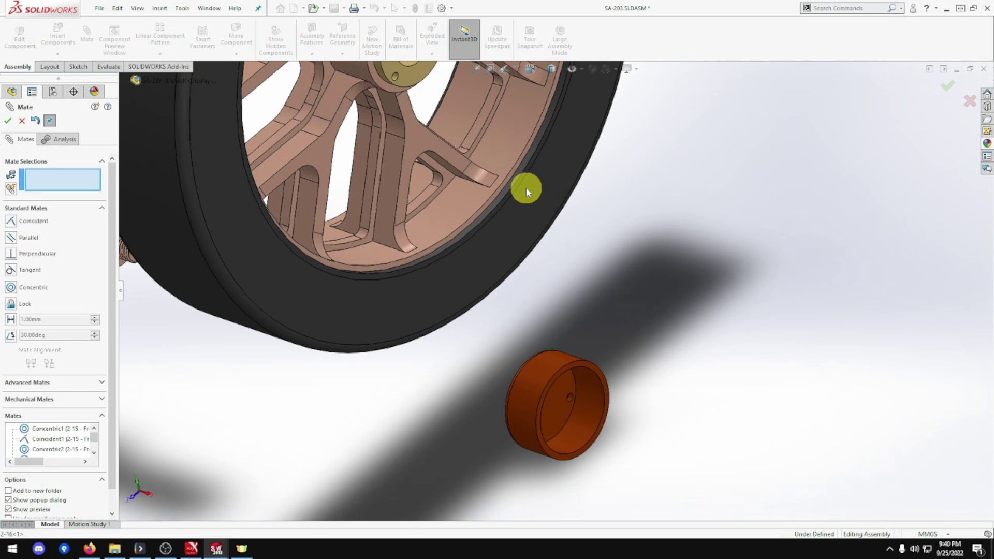
pyautogui.scroll(1, 523, 182)
pyautogui.scroll(-1, 538, 228)
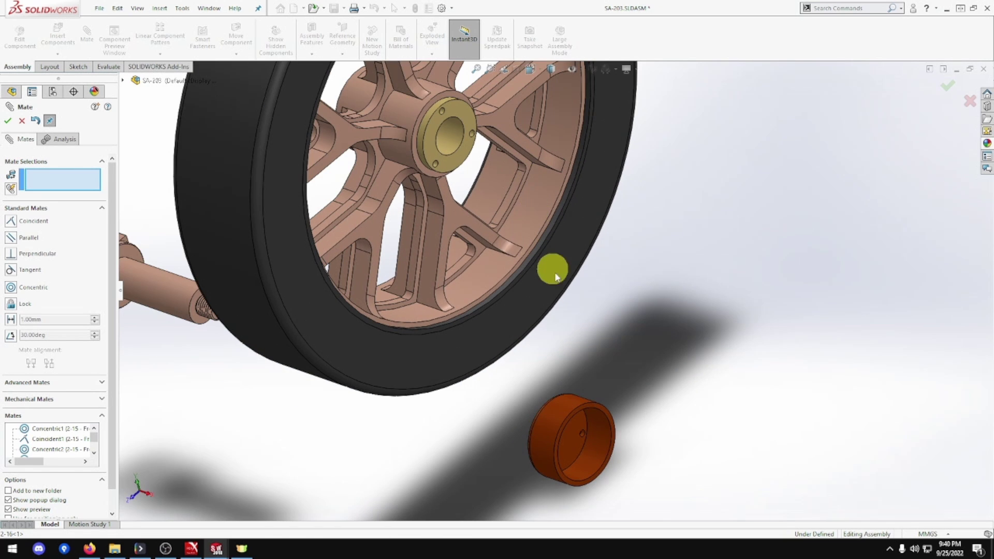
# Seat the hub cap's rim face coincident against the bush, with alignment flipped.
pyautogui.click(584, 405)
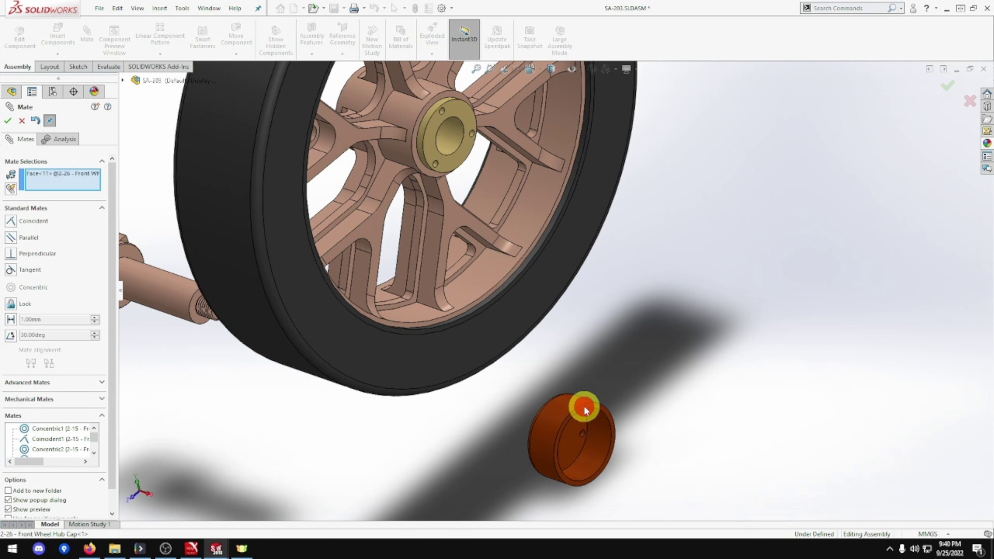
pyautogui.click(424, 167)
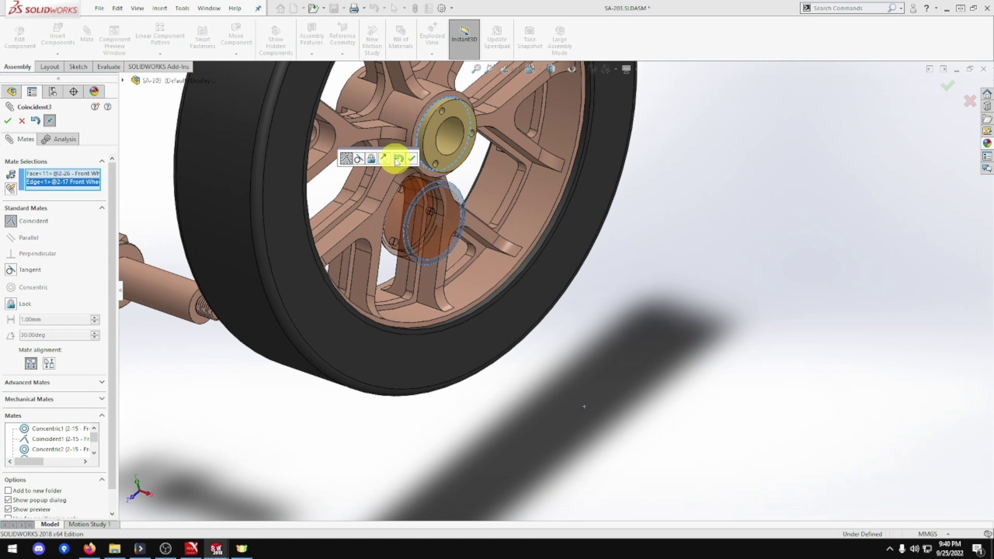
pyautogui.click(389, 159)
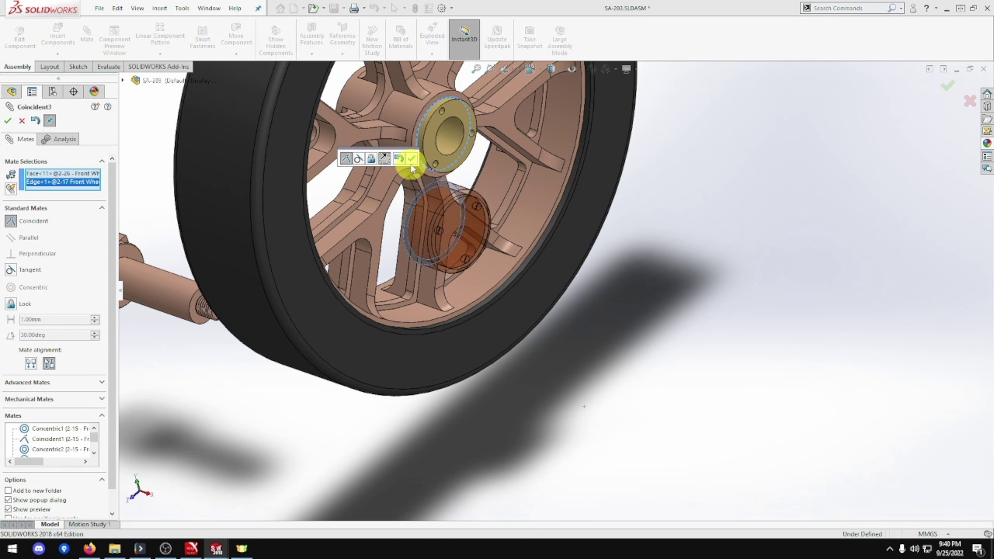
pyautogui.click(412, 164)
# Align a hub cap hole concentric with a bush hole.
pyautogui.scroll(-4, 445, 174)
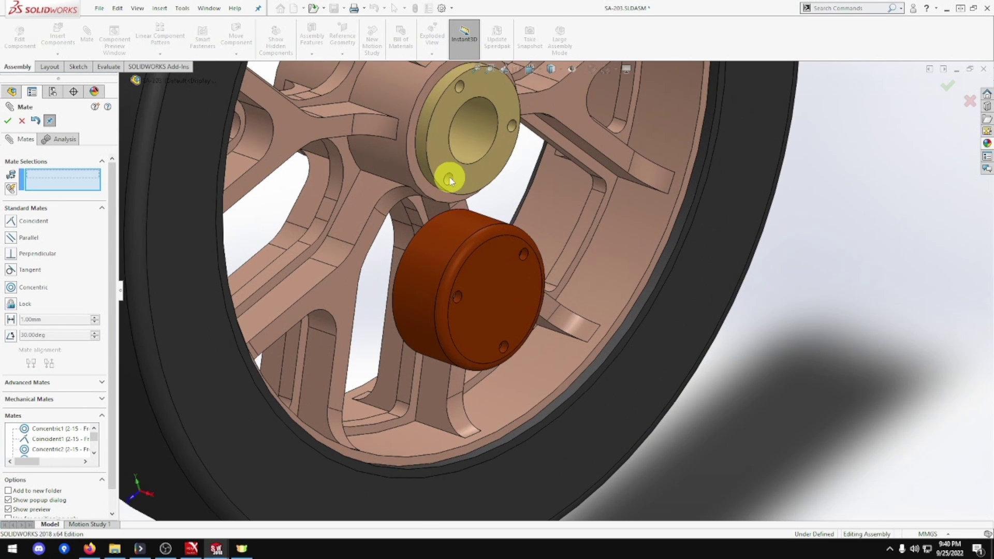
pyautogui.click(449, 179)
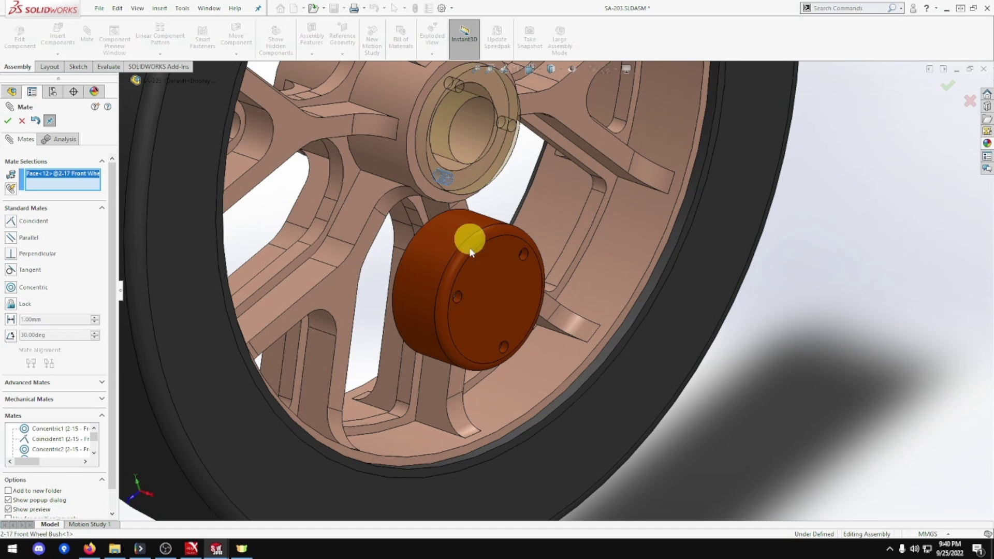
pyautogui.click(458, 299)
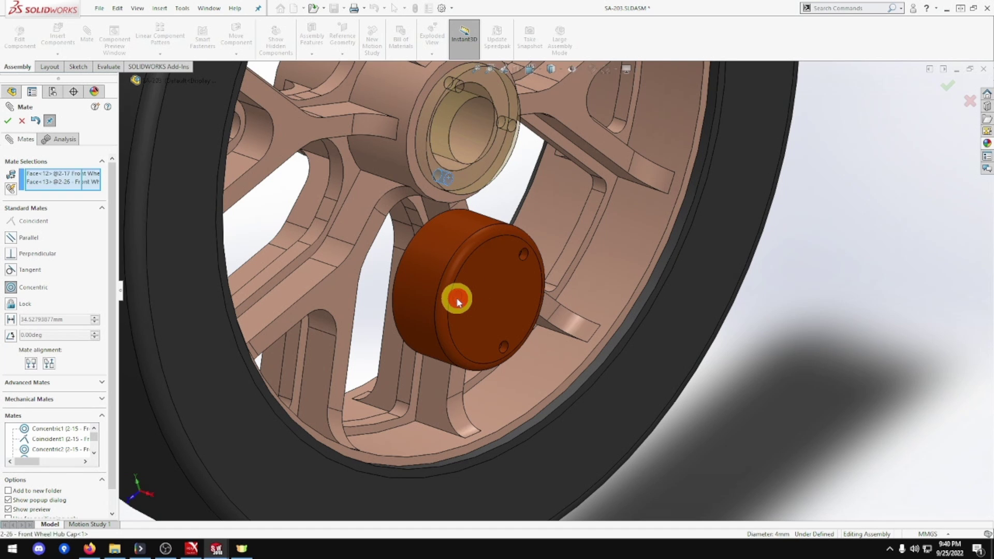
pyautogui.click(444, 317)
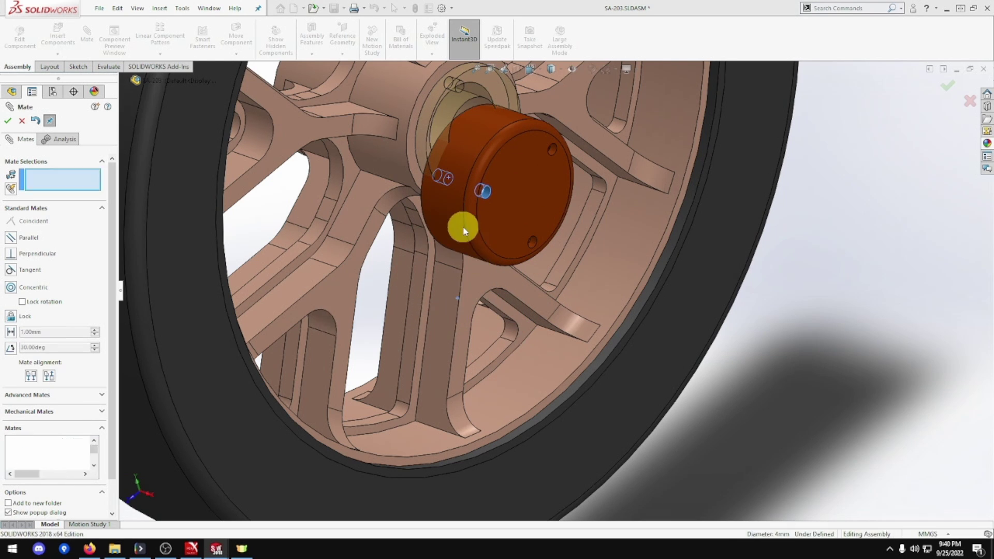
# Centre the hub cap concentrically on the bush and close the Mate PropertyManager.
pyautogui.click(424, 182)
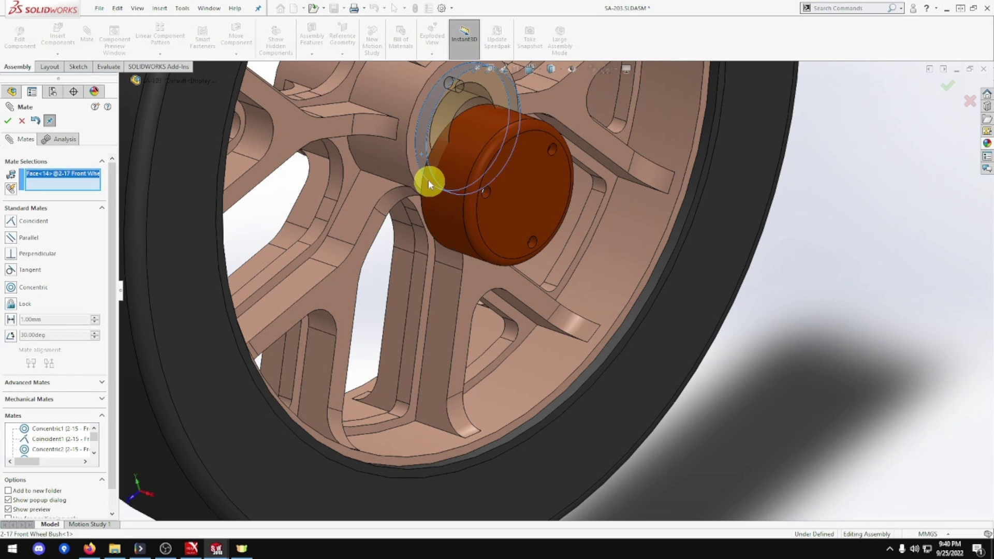
pyautogui.moveTo(428, 182); pyautogui.dragTo(204, 163, button='middle')
pyautogui.click(354, 251)
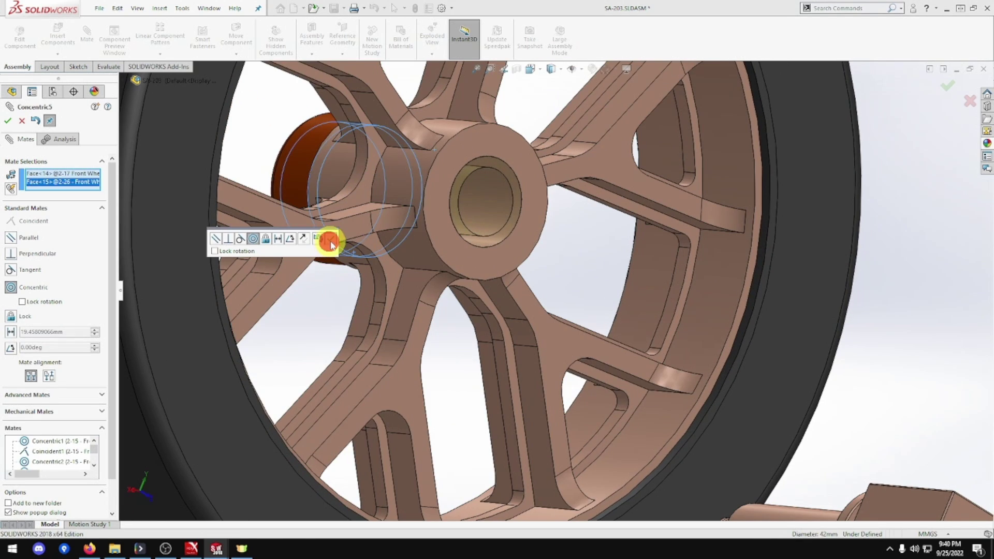
pyautogui.click(331, 247)
pyautogui.moveTo(328, 259); pyautogui.dragTo(321, 191, button='middle')
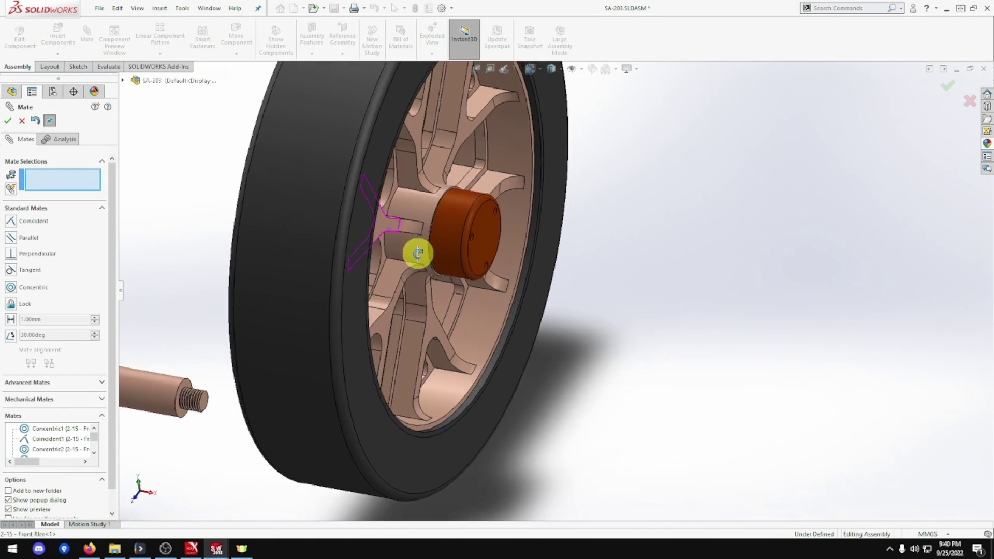
pyautogui.moveTo(417, 253); pyautogui.dragTo(390, 244, button='middle')
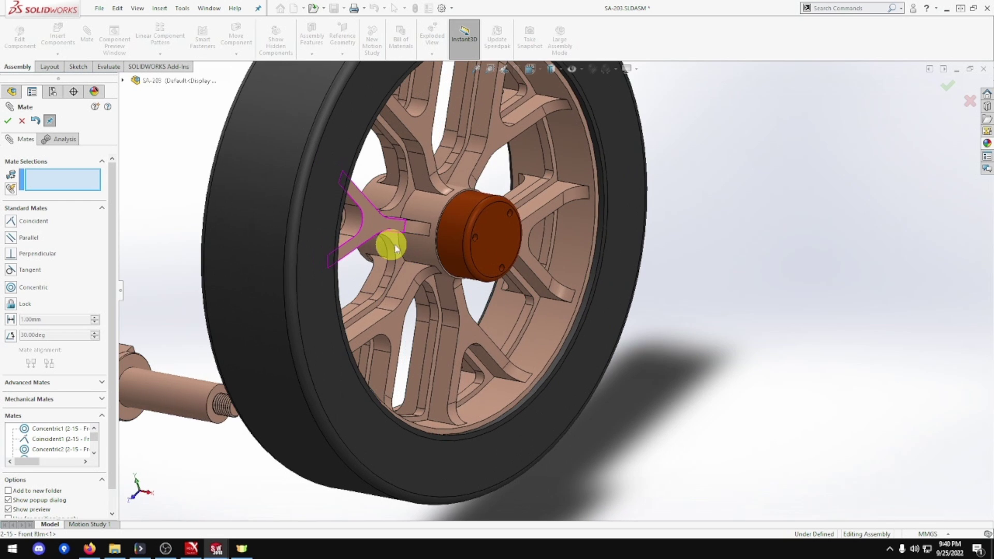
pyautogui.click(8, 122)
# Fit the assembly in view, zoom onto the loose parts, and select then clear the king pin face.
pyautogui.press('f')
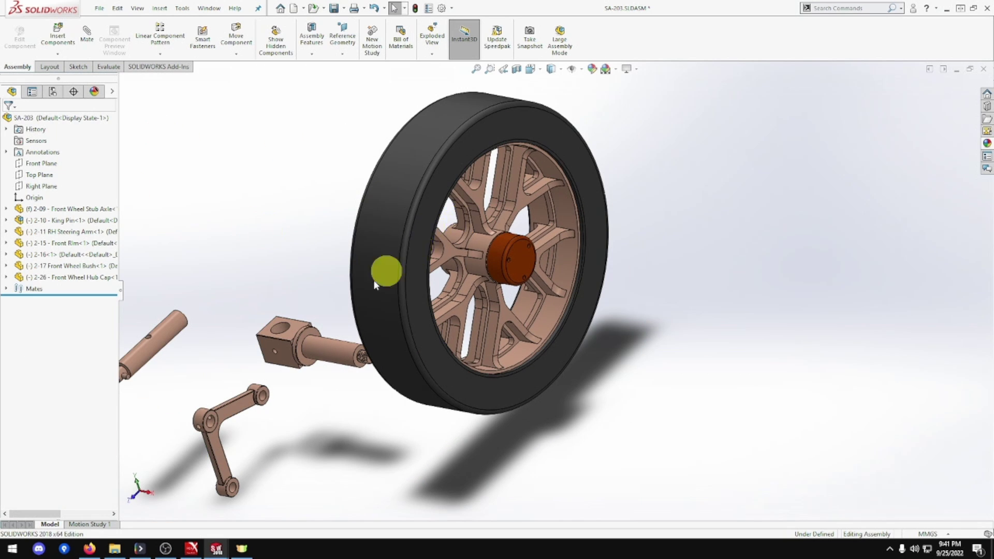
pyautogui.scroll(1, 337, 311)
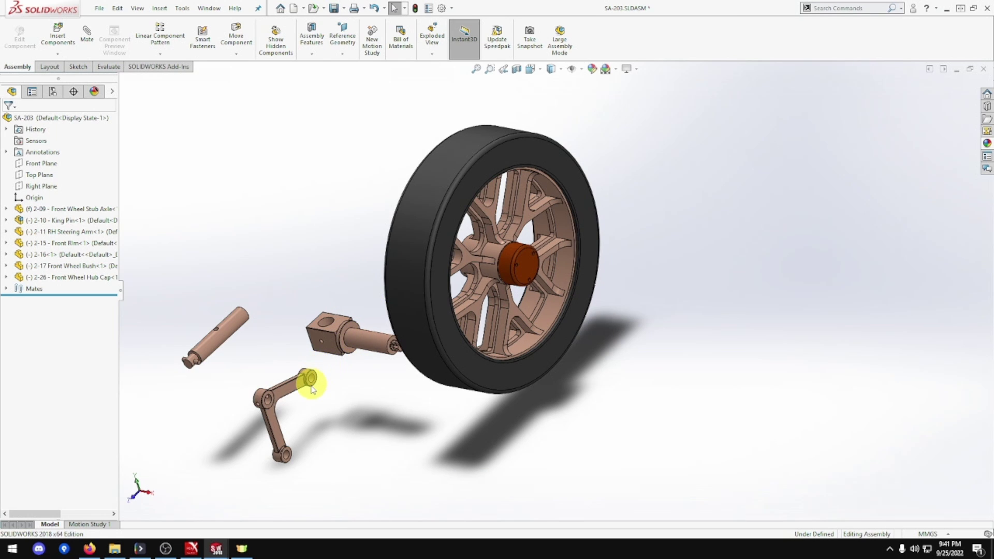
pyautogui.scroll(-1, 315, 388)
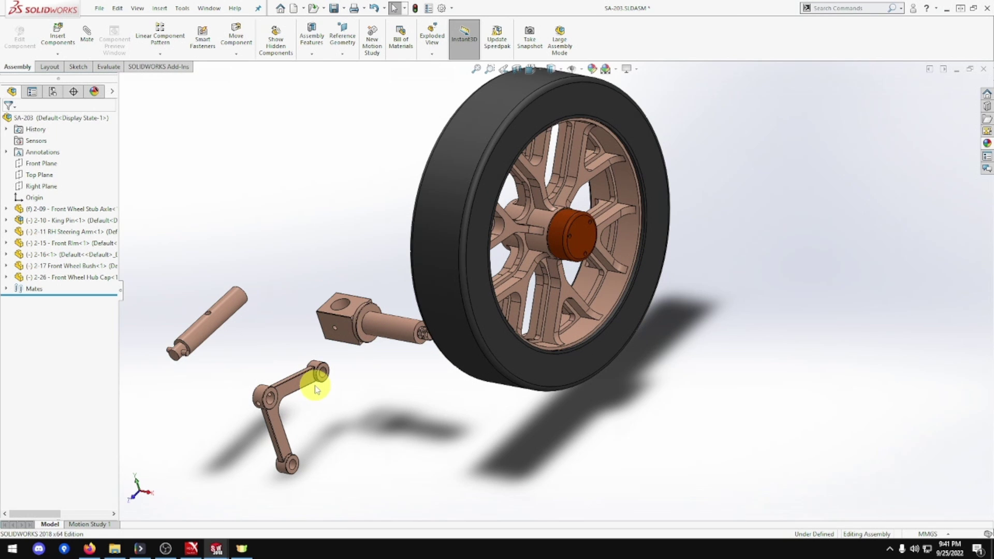
pyautogui.scroll(-1, 315, 388)
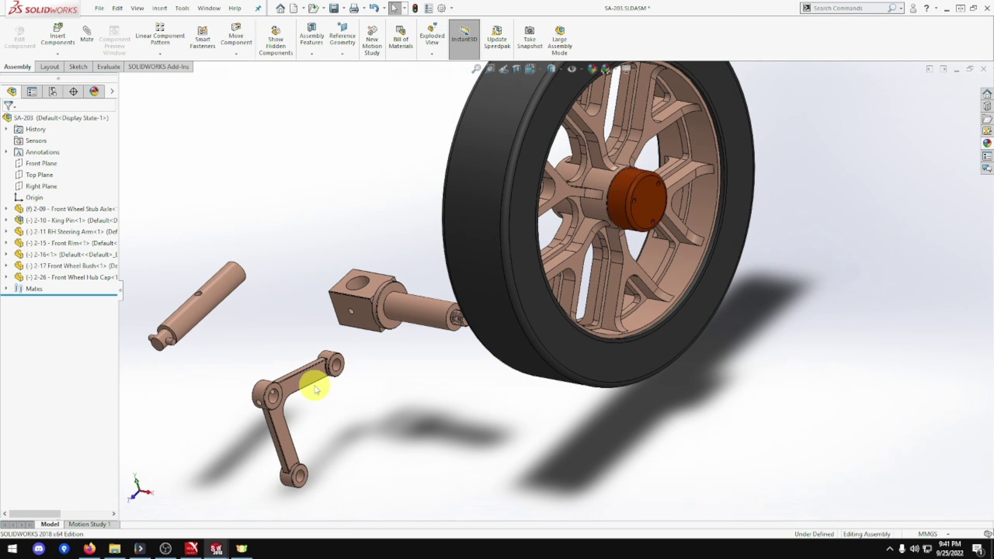
pyautogui.scroll(1, 316, 385)
pyautogui.scroll(-2, 277, 392)
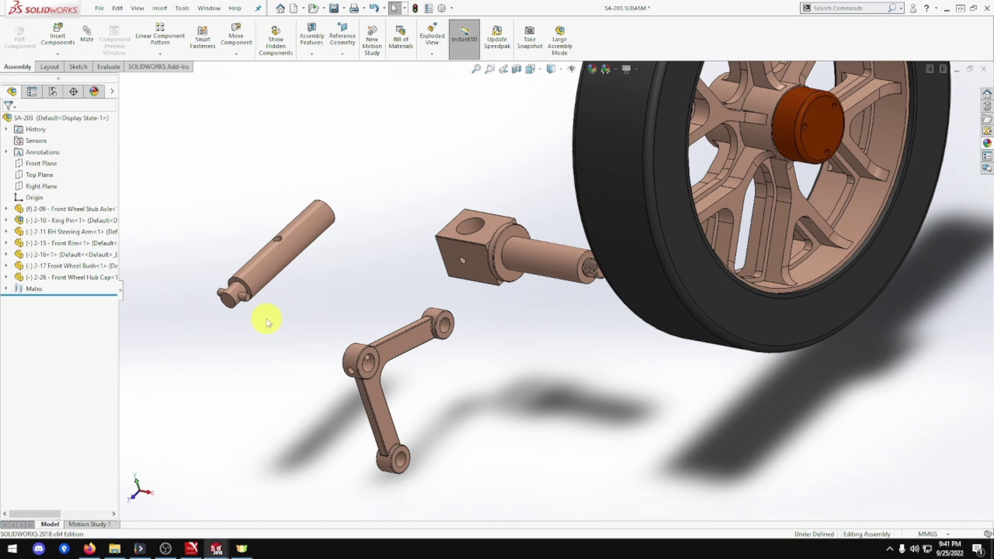
pyautogui.click(235, 293)
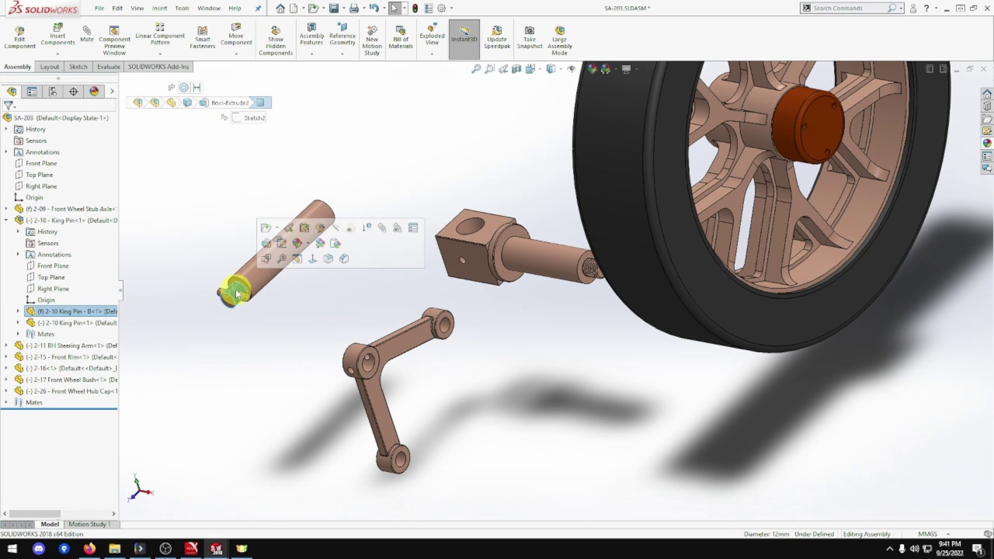
pyautogui.click(321, 320)
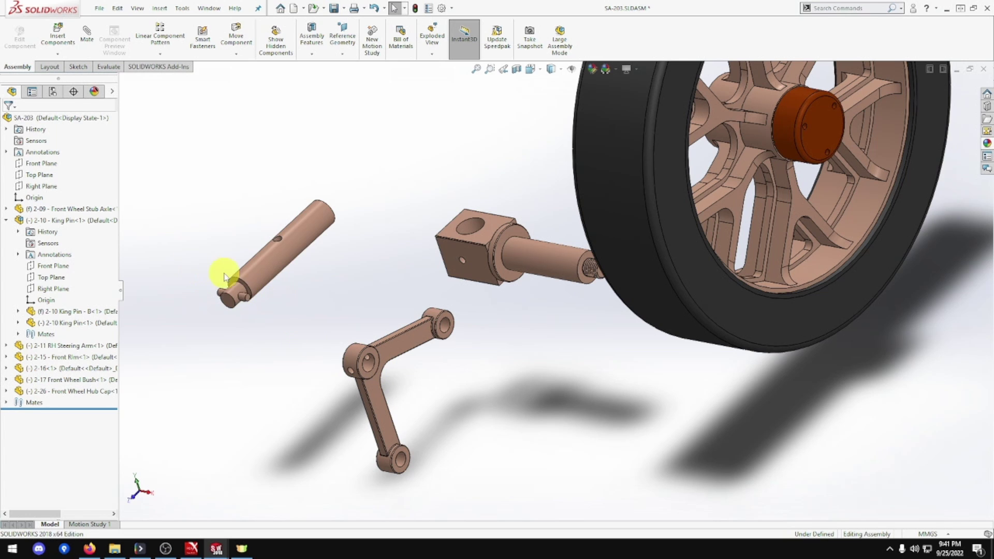
# Mate the king pin's small end face concentric with the steering arm's hole (Concentric6).
pyautogui.click(87, 32)
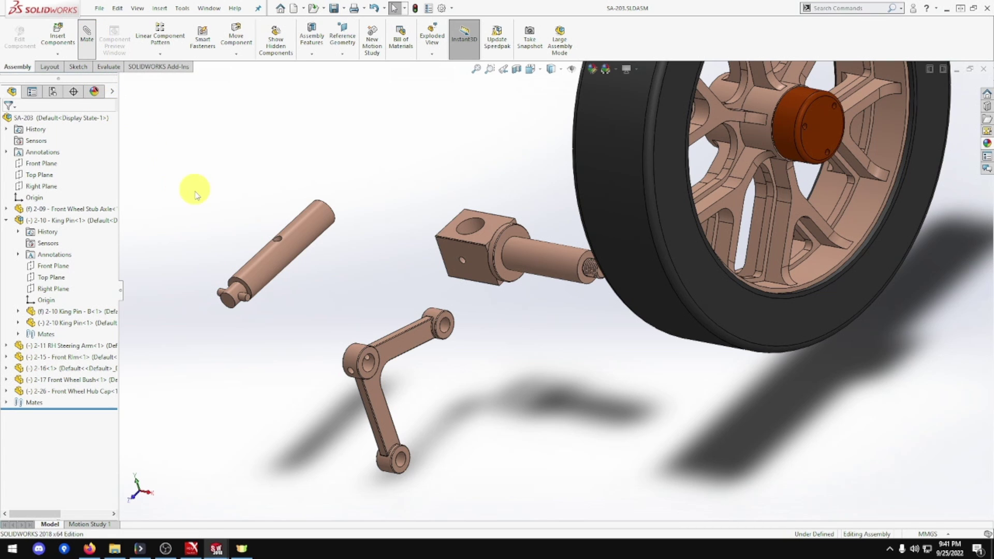
pyautogui.press('m')
pyautogui.scroll(-4, 279, 306)
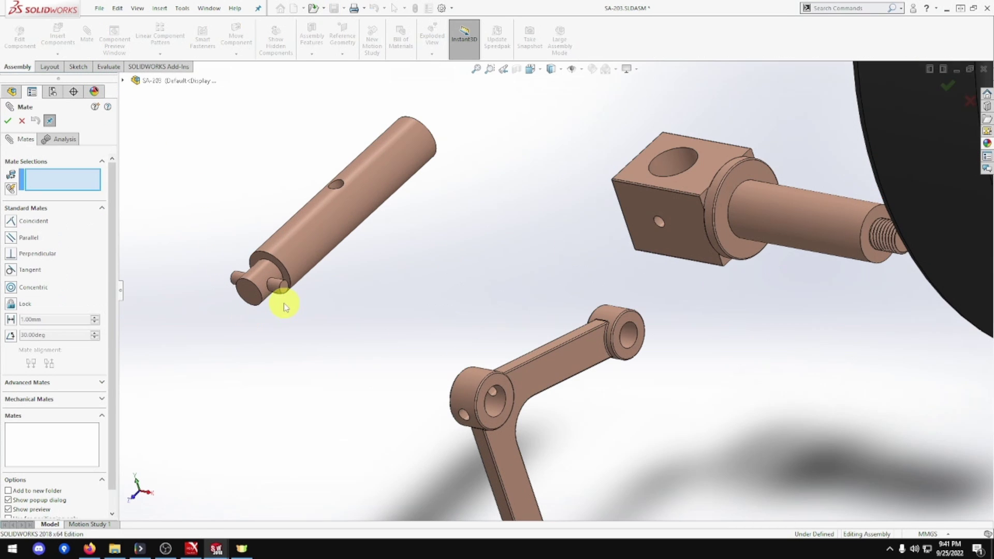
pyautogui.click(276, 291)
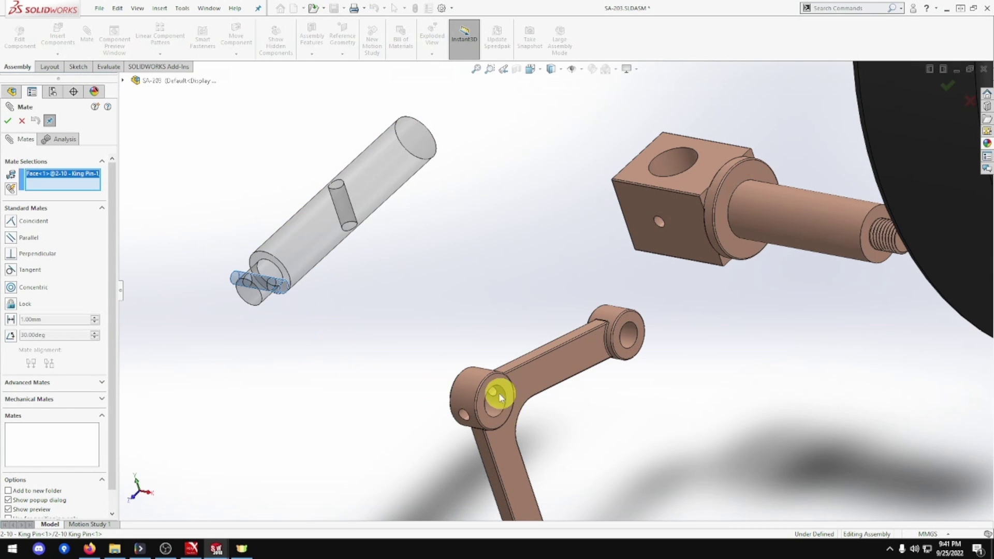
pyautogui.click(468, 420)
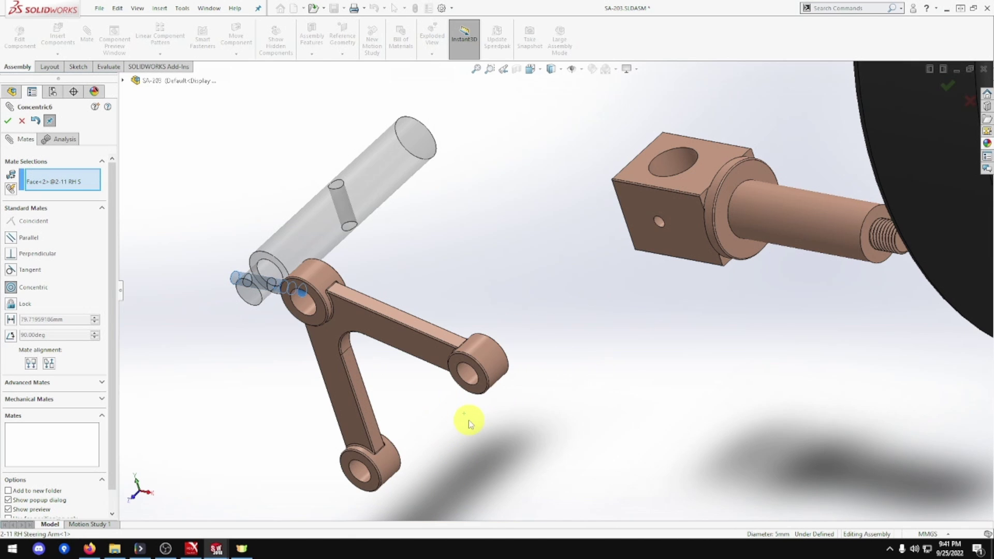
pyautogui.click(455, 438)
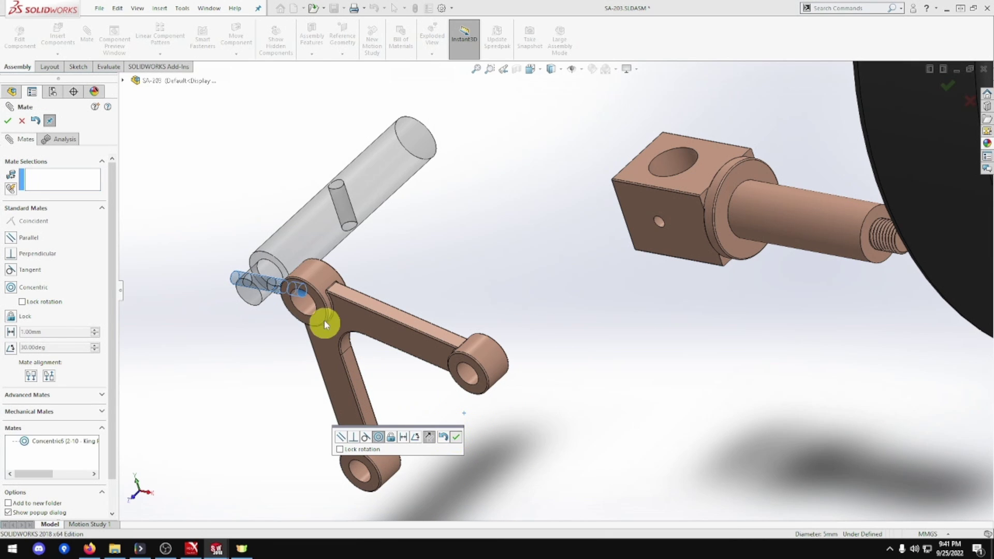
# Add Concentric7 between the steering arm's eye and the king pin's cylinder.
pyautogui.click(295, 304)
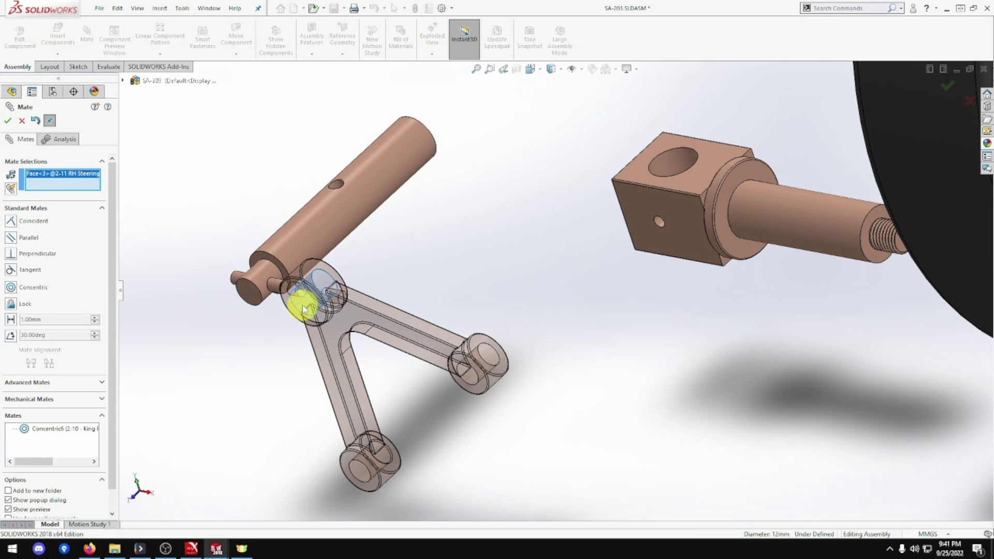
pyautogui.click(263, 279)
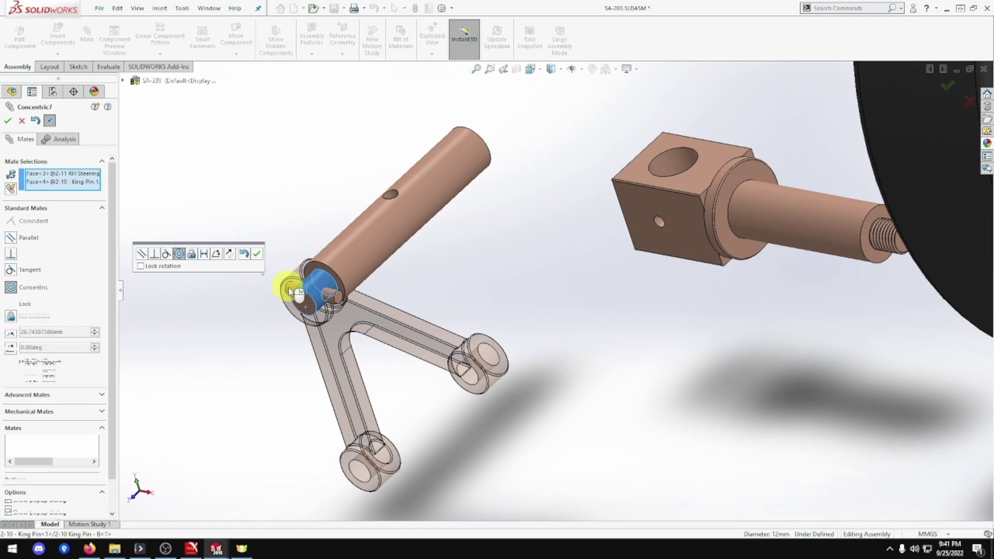
pyautogui.click(256, 253)
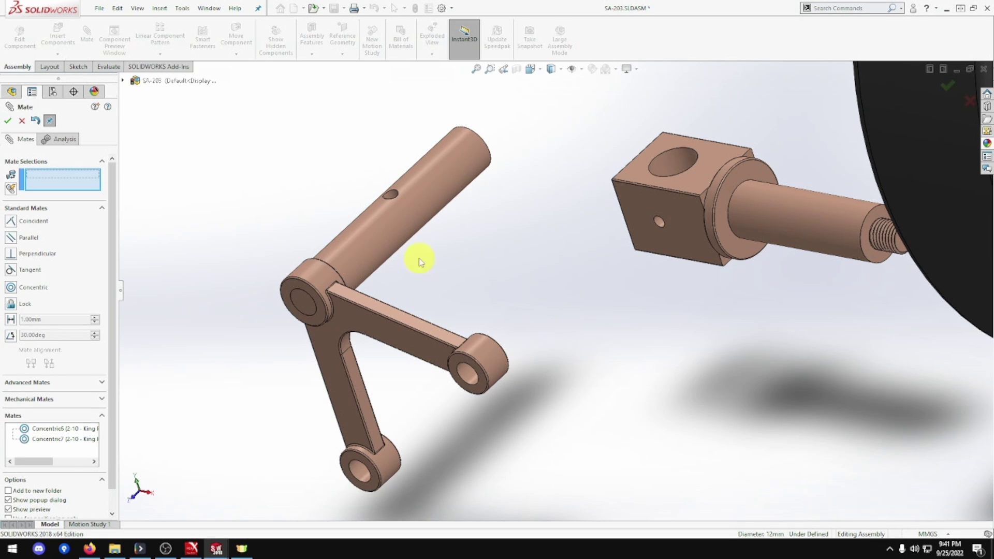
# Fit the king pin into the stub axle block hole with a flipped concentric mate.
pyautogui.moveTo(433, 246); pyautogui.dragTo(393, 300, button='middle')
pyautogui.click(382, 193)
pyautogui.click(650, 142)
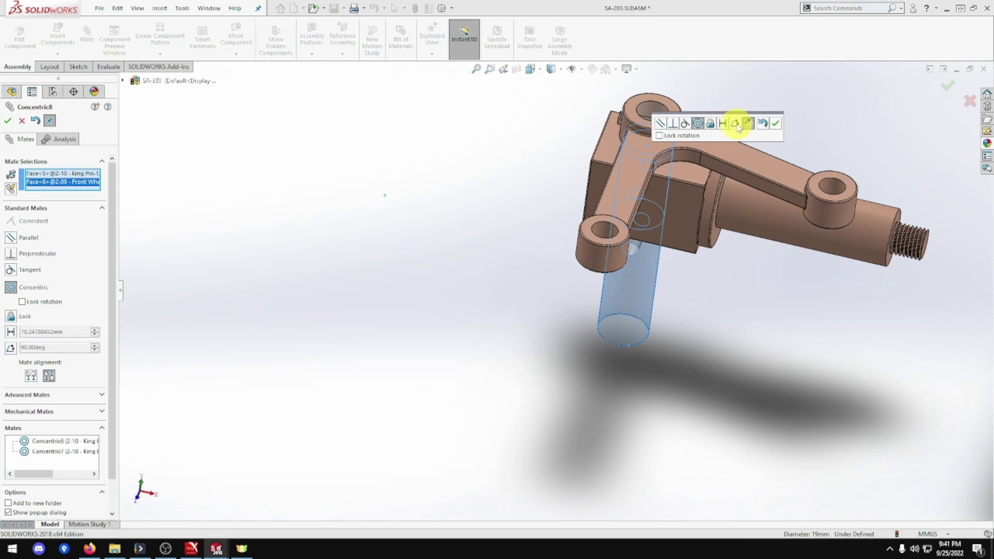
pyautogui.click(746, 123)
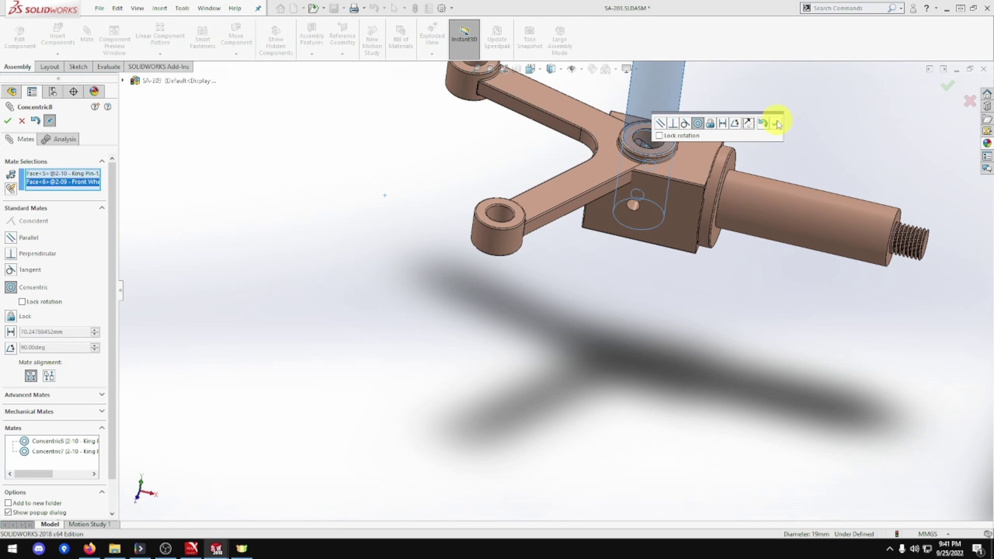
pyautogui.click(777, 124)
# Line up the stub axle block and king pin cross holes with Concentric9.
pyautogui.moveTo(643, 239); pyautogui.dragTo(635, 374)
pyautogui.scroll(-2, 670, 328)
pyautogui.scroll(2, 641, 250)
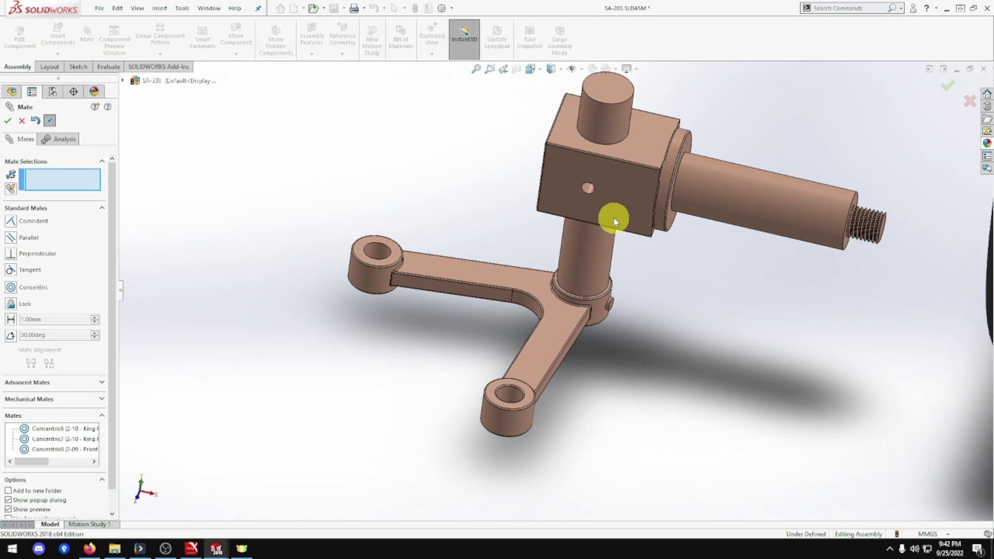
pyautogui.scroll(-2, 600, 212)
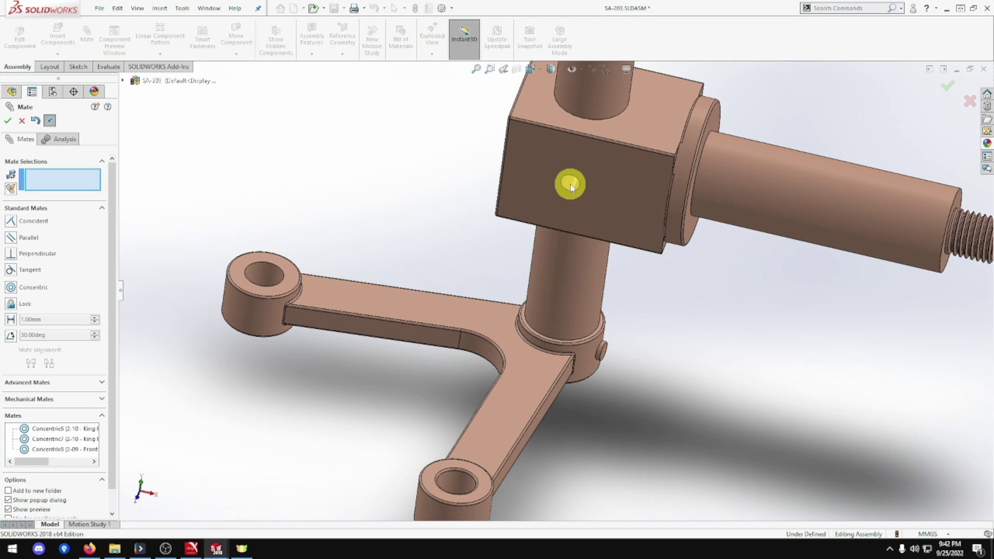
pyautogui.click(570, 185)
pyautogui.click(569, 203)
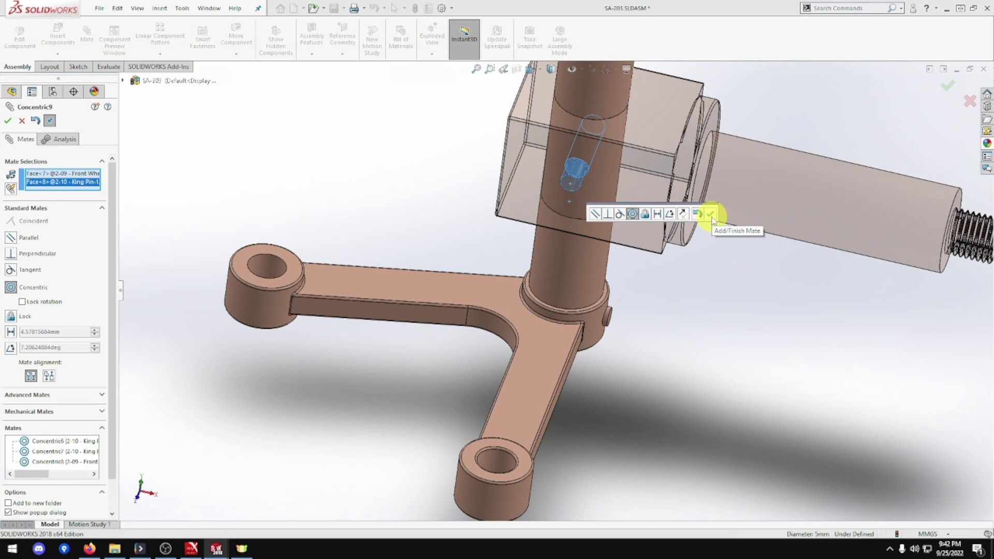
pyautogui.click(710, 214)
pyautogui.scroll(6, 676, 317)
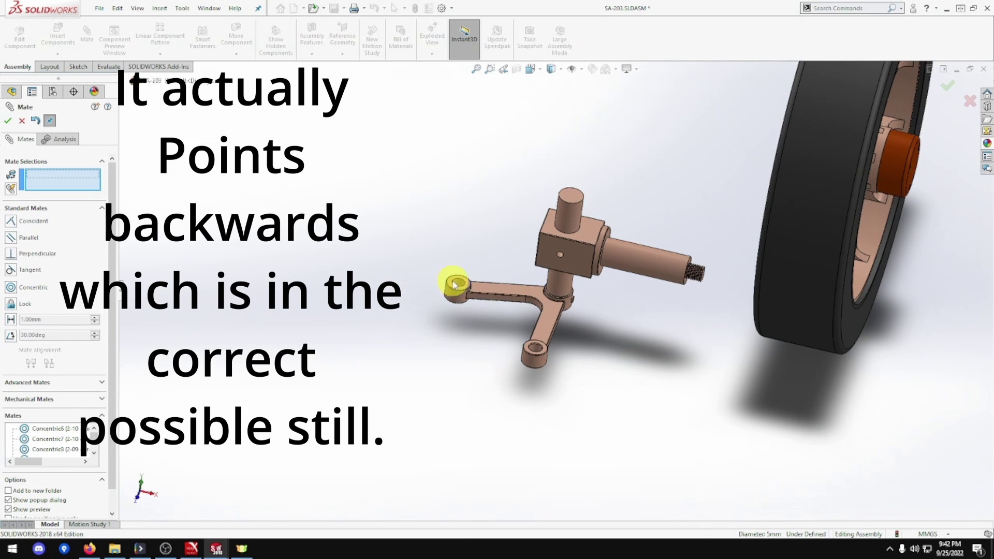
pyautogui.scroll(-5, 581, 288)
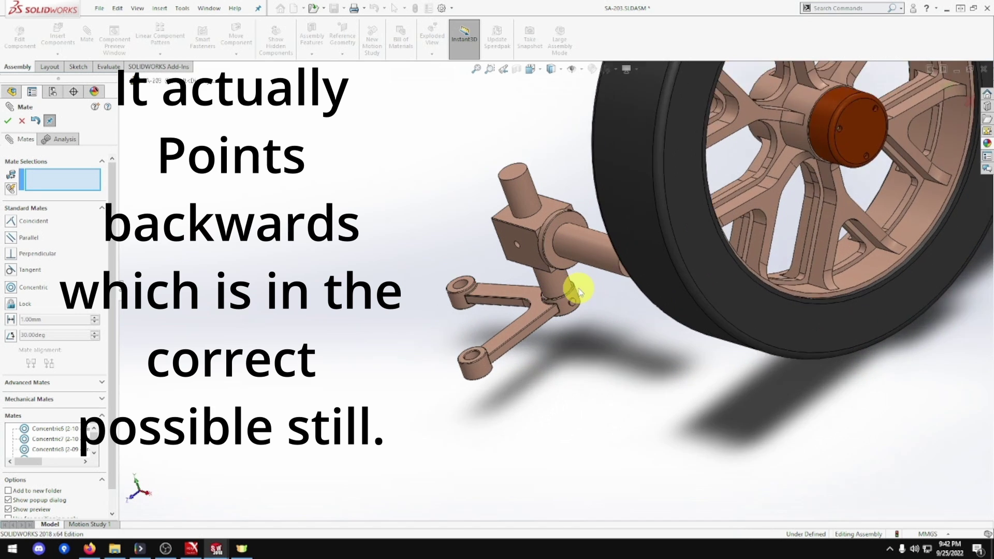
# Mate the stub axle shaft concentric with the hub bore and slide the wheel on.
pyautogui.click(592, 216)
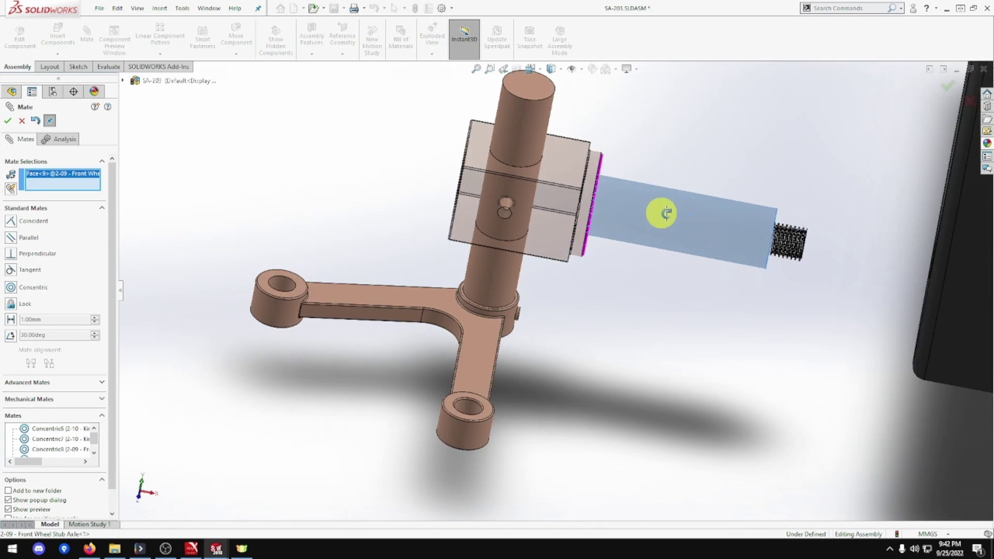
pyautogui.moveTo(659, 211); pyautogui.dragTo(710, 225, button='middle')
pyautogui.scroll(3, 773, 167)
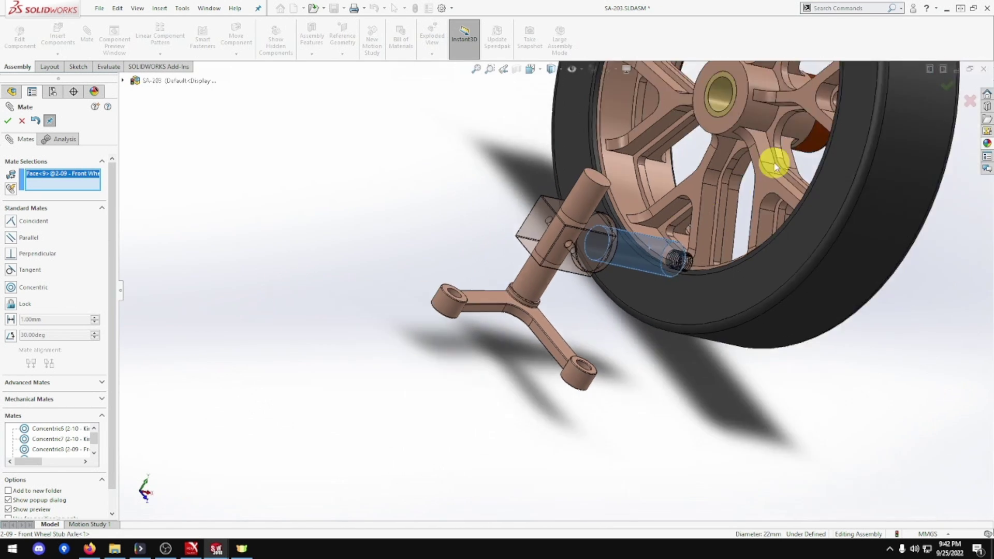
pyautogui.scroll(-3, 792, 116)
pyautogui.click(633, 121)
pyautogui.click(756, 197)
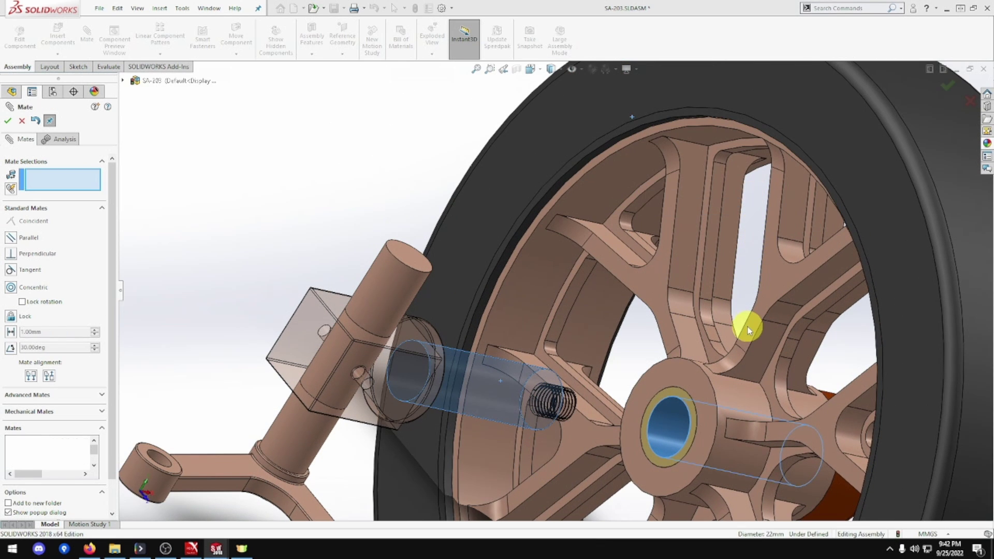
pyautogui.moveTo(678, 398); pyautogui.dragTo(564, 423)
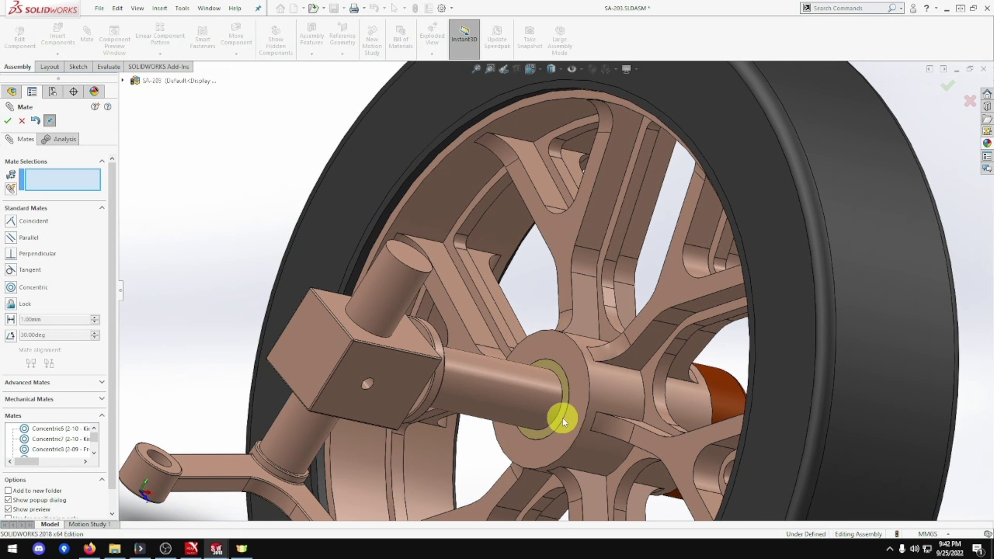
# Make the wheel bush end face coincident with the stub axle face (Coincident4).
pyautogui.click(561, 418)
pyautogui.moveTo(548, 421); pyautogui.dragTo(405, 414, button='middle')
pyautogui.click(465, 420)
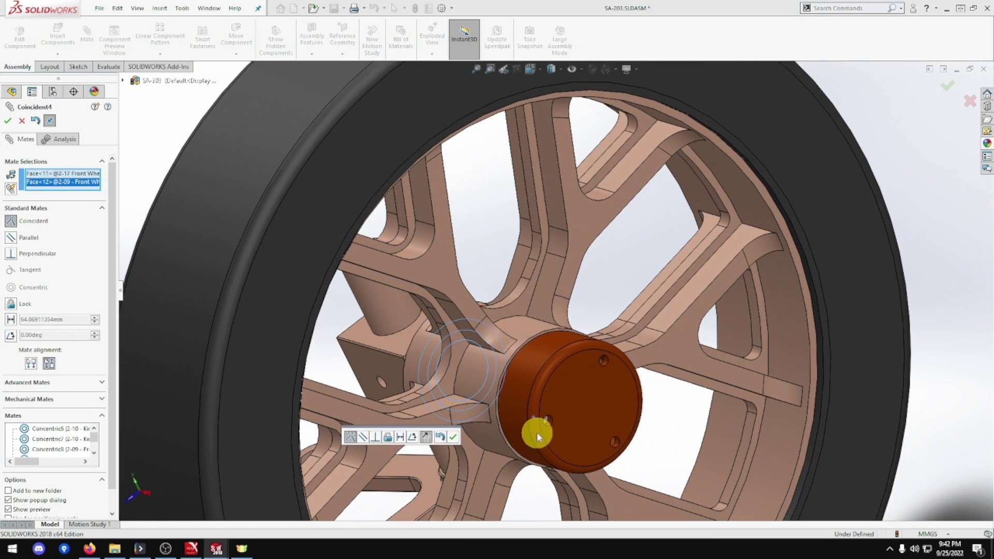
pyautogui.click(454, 437)
pyautogui.scroll(5, 517, 428)
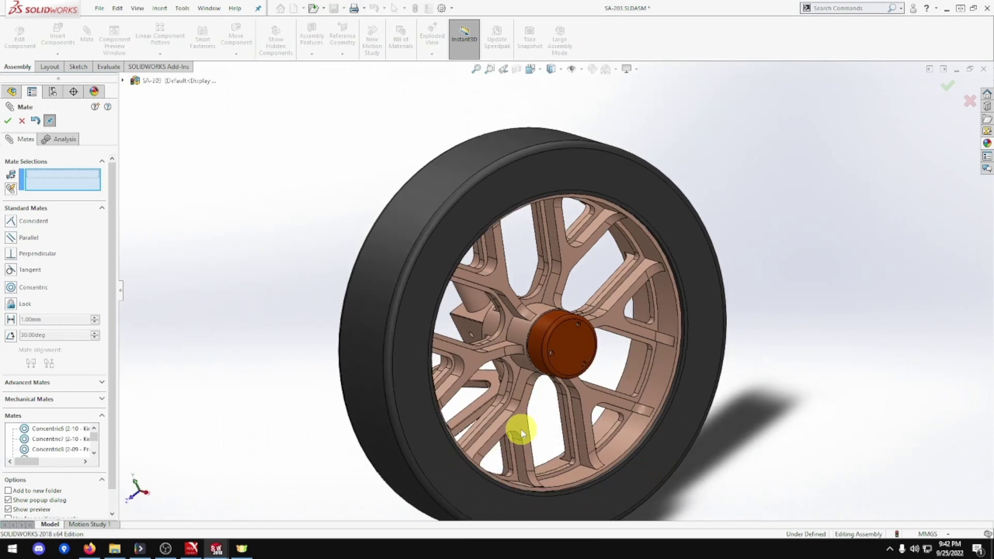
# Close the Mate PropertyManager and orbit to inspect the wheel's inner side.
pyautogui.press('Escape')
pyautogui.moveTo(565, 426); pyautogui.dragTo(595, 368, button='middle')
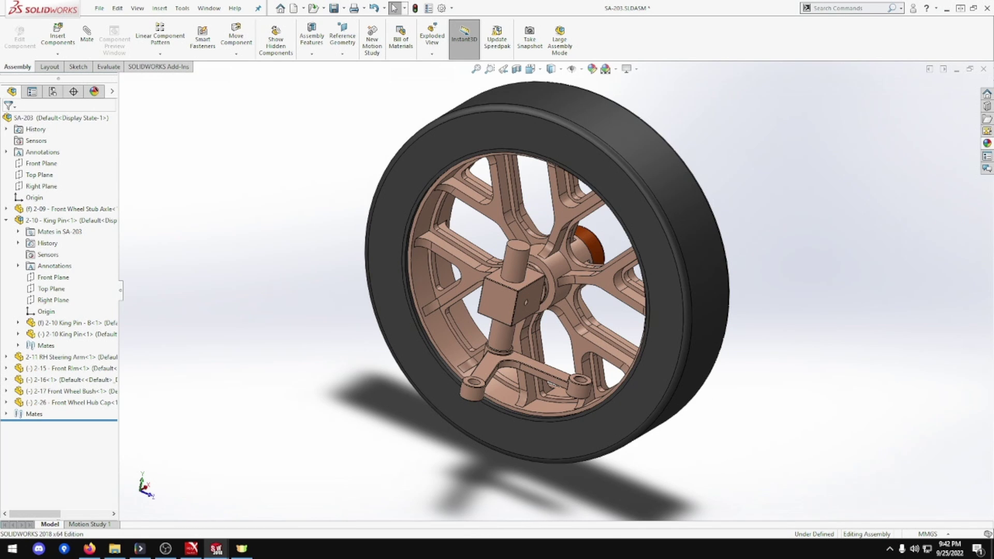